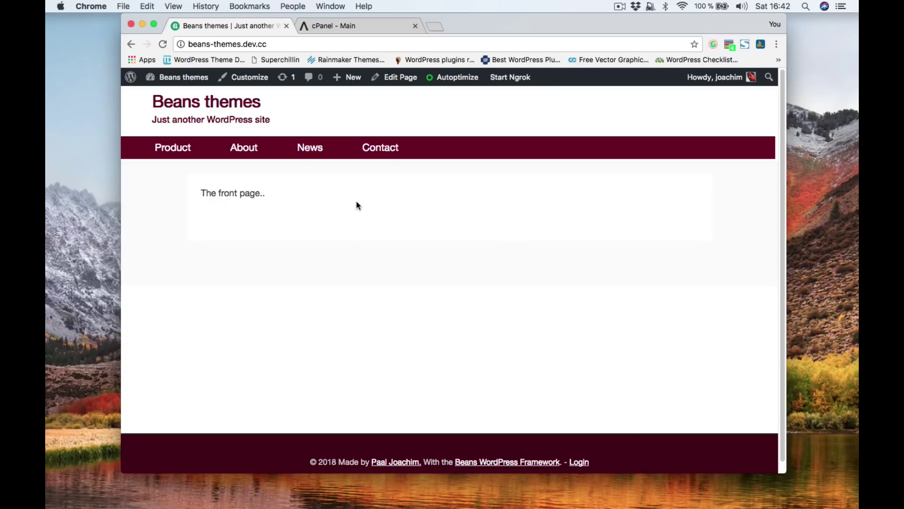
Open the Beans themes site's admin Dashboard from the front page's admin bar.
mouse_move(181, 78)
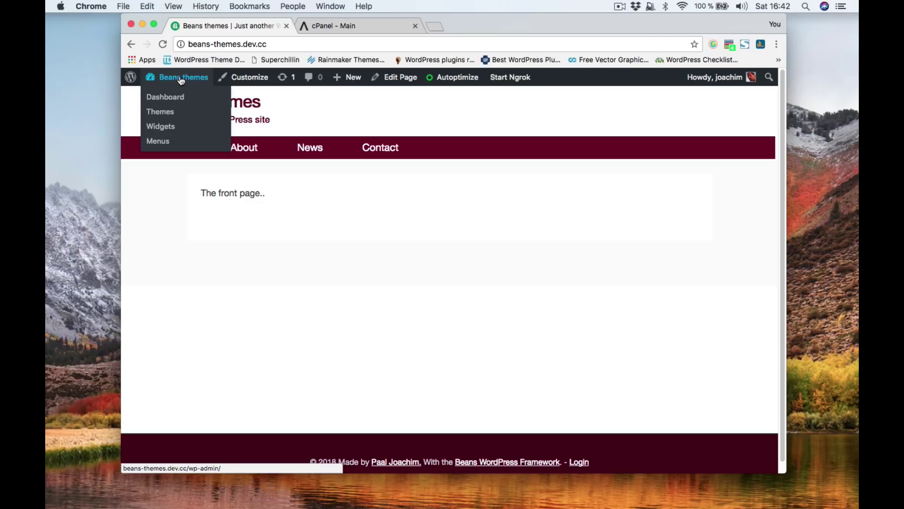
left_click(160, 112)
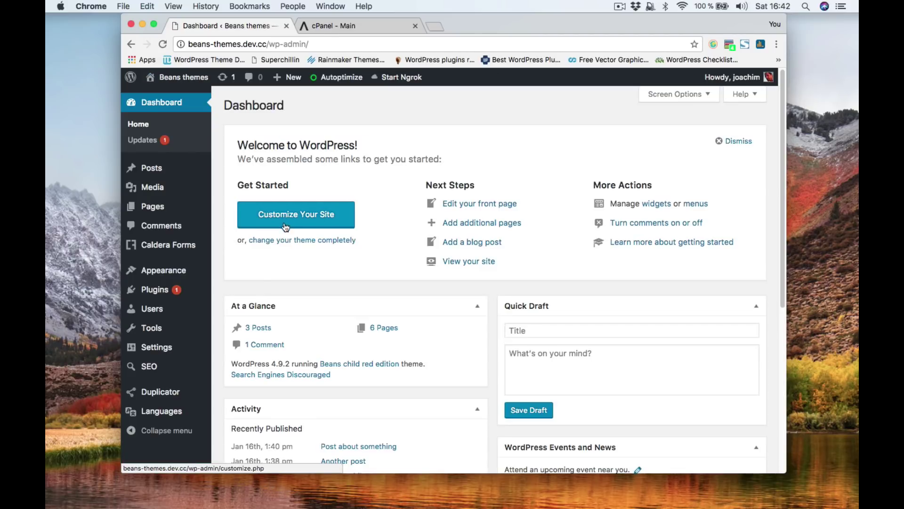
mouse_move(189, 400)
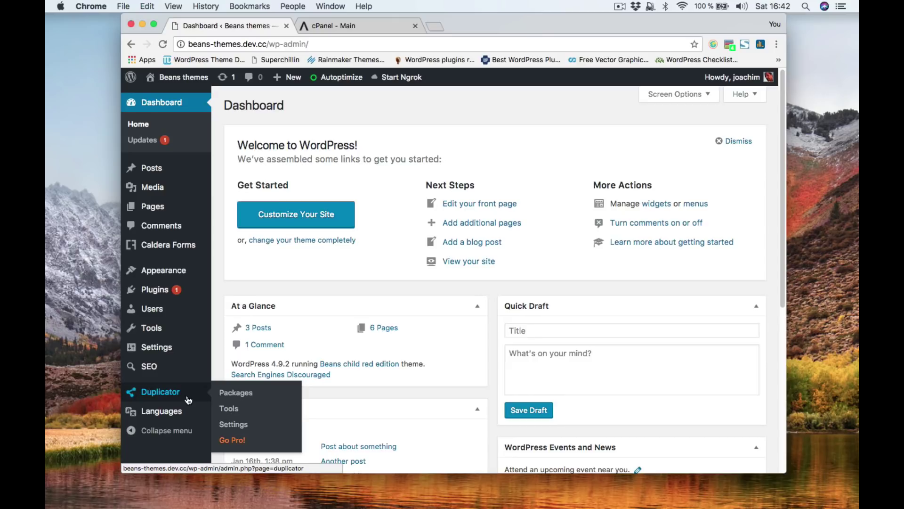
Create a new Duplicator package named 20180127_beansthemes and check its default wp-snapshots storage.
left_click(236, 393)
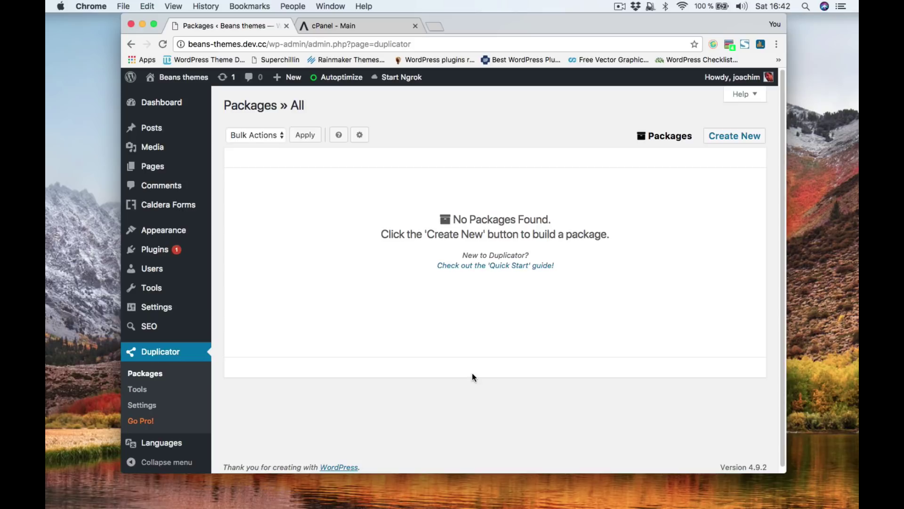
left_click(744, 137)
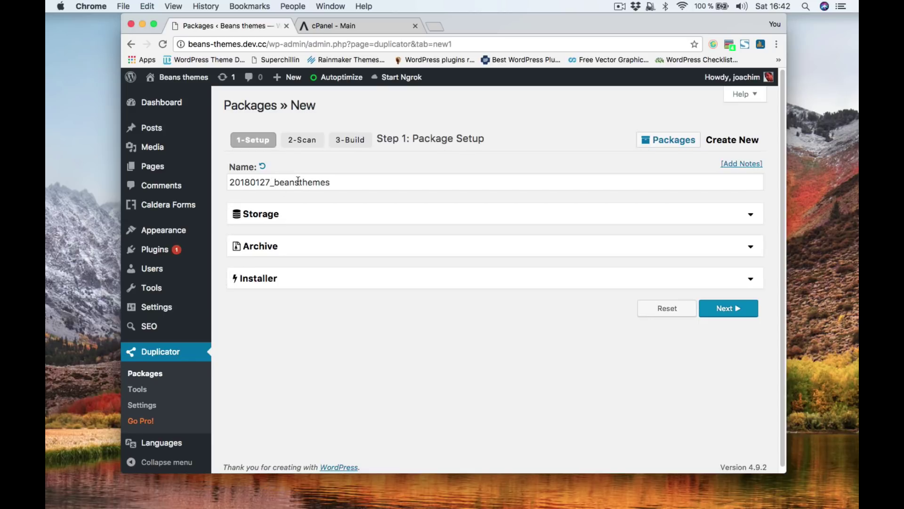
left_click(749, 216)
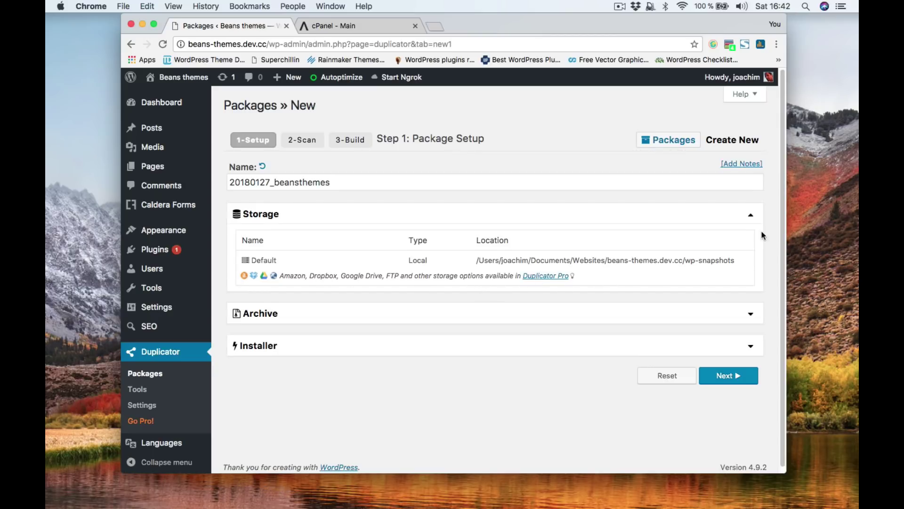
In the Archive settings, keep site files included and enable file filters.
left_click(752, 218)
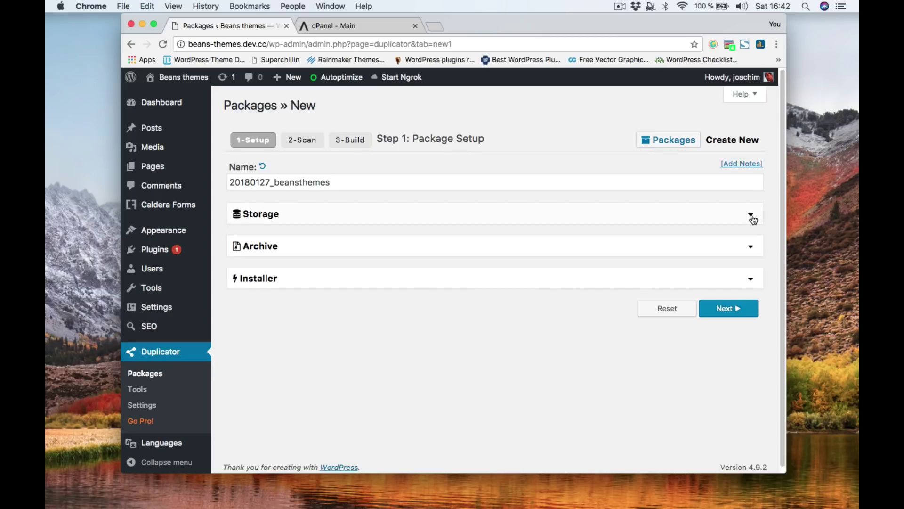
left_click(750, 246)
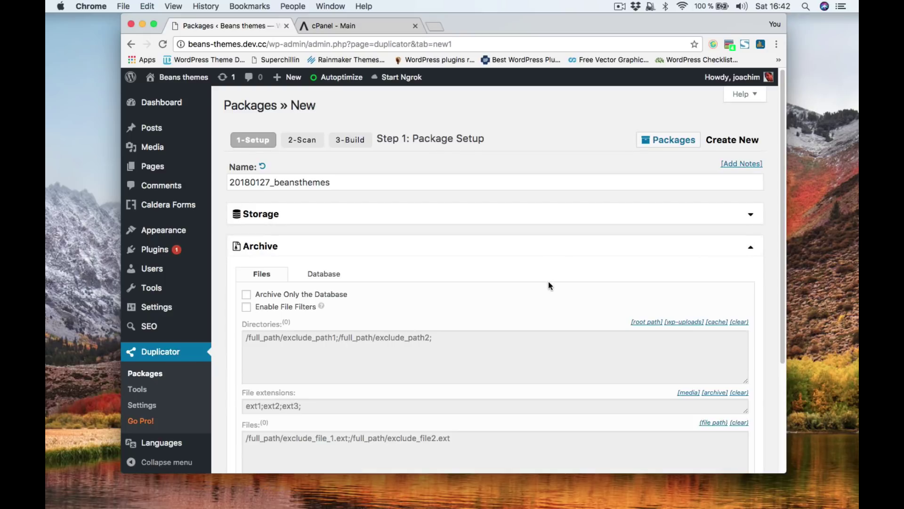
left_click(247, 295)
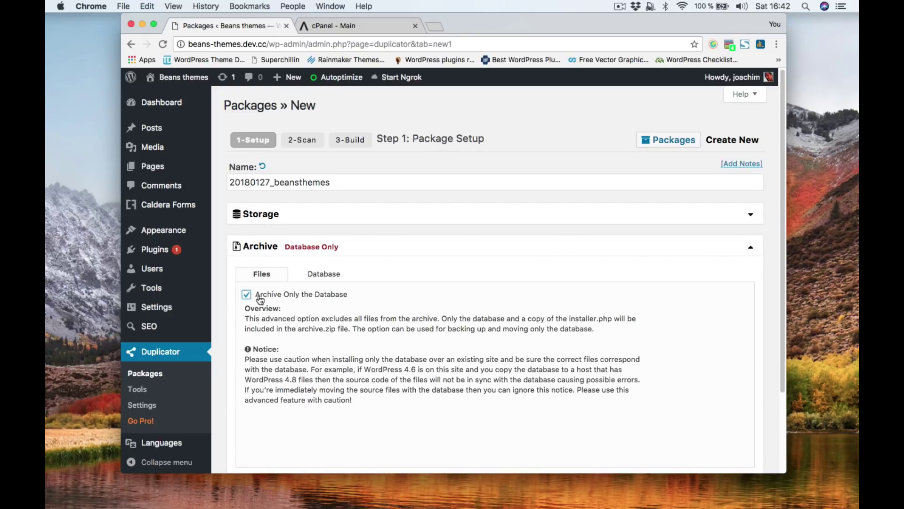
left_click(246, 295)
left_click(247, 309)
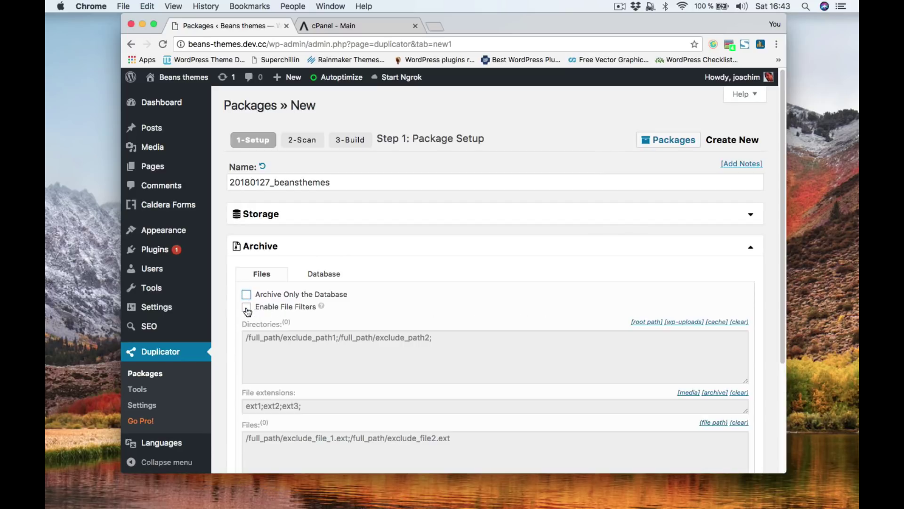
Try the [media] and [archive] extension presets, then clear the excluded extensions list.
scroll(444, 307, "down", 1)
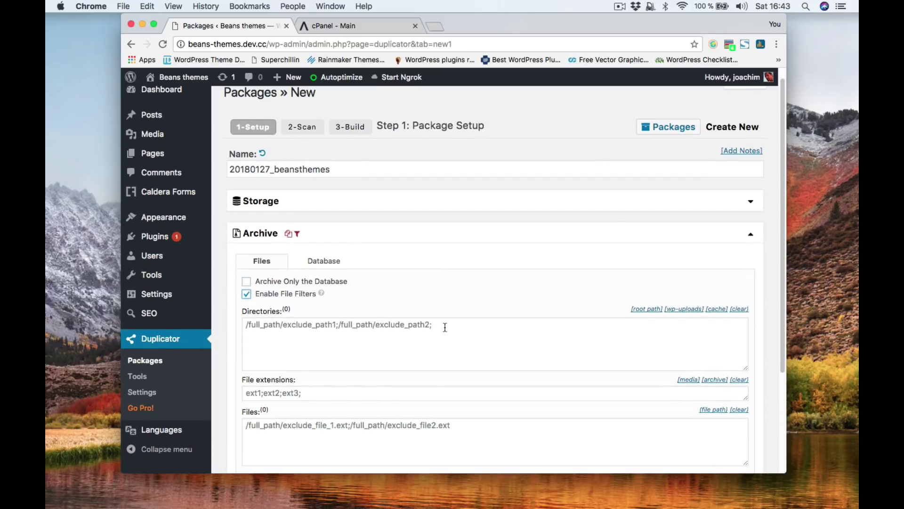
left_click(445, 327)
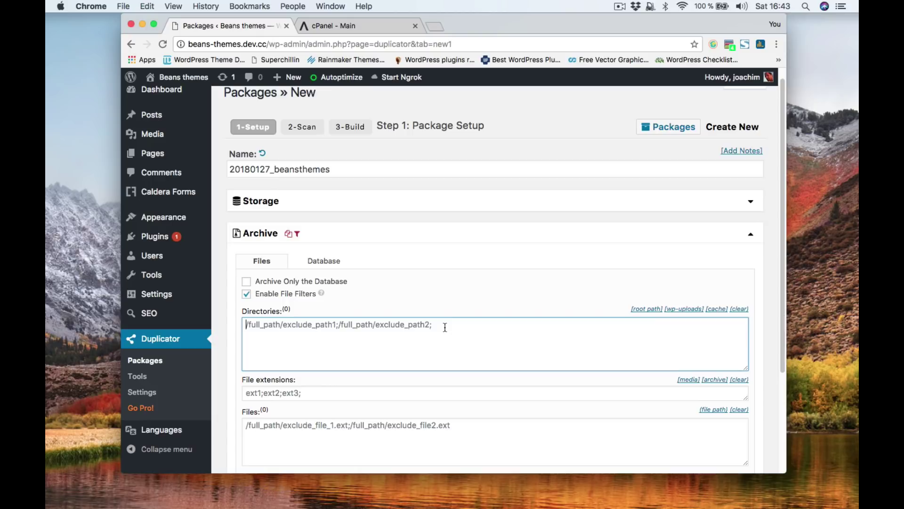
scroll(406, 349, "down", 1)
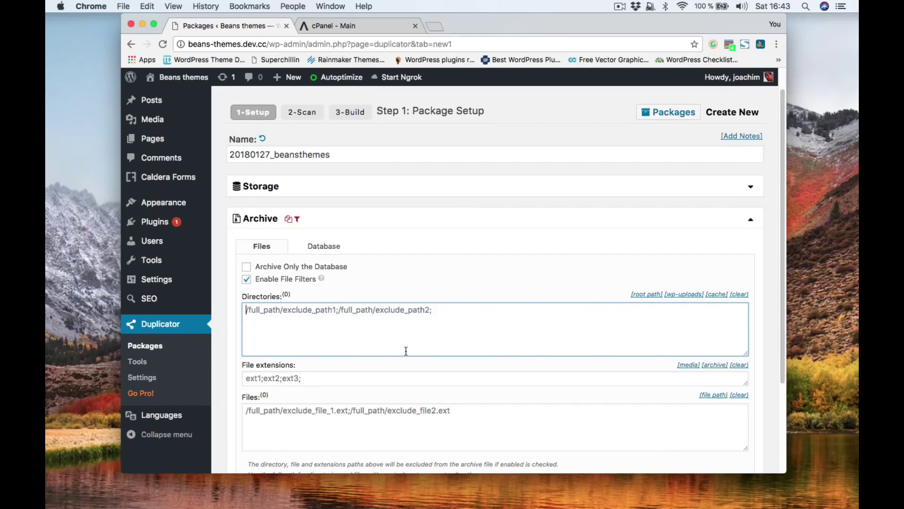
left_click(339, 381)
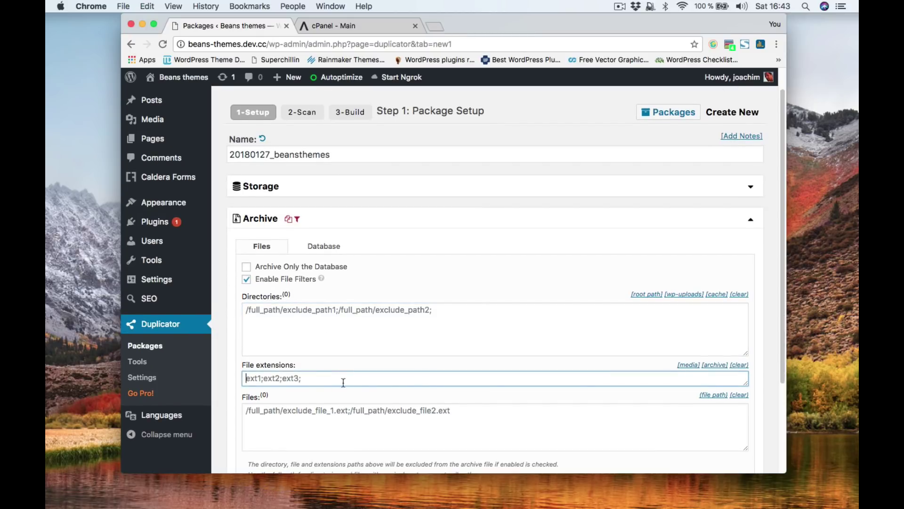
left_click(689, 367)
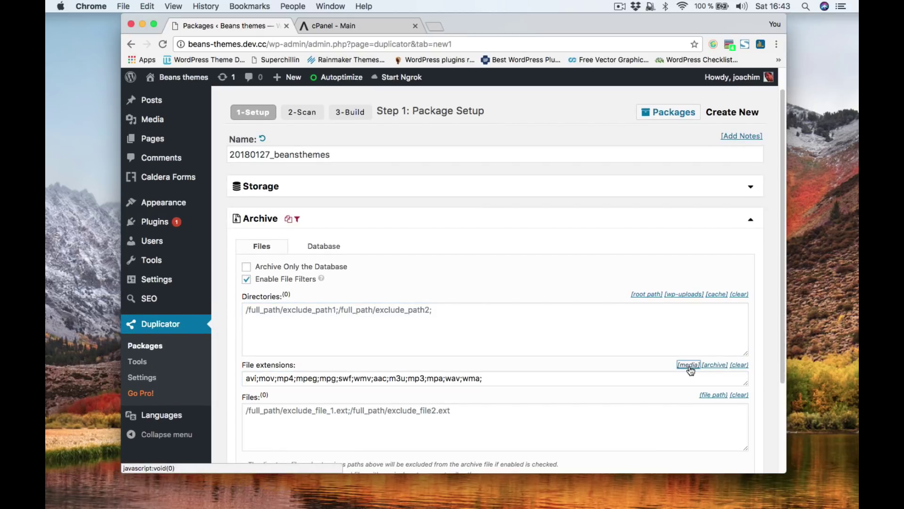
left_click(738, 366)
left_click(714, 366)
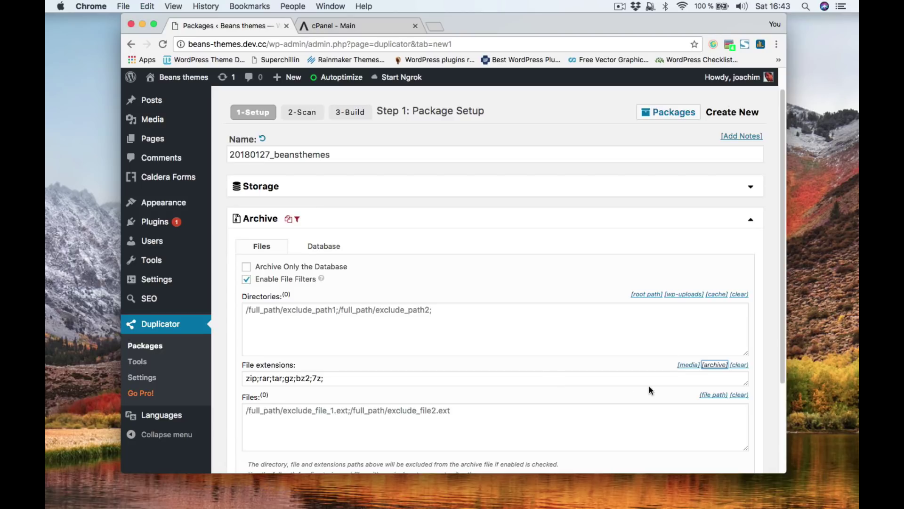
left_click(739, 366)
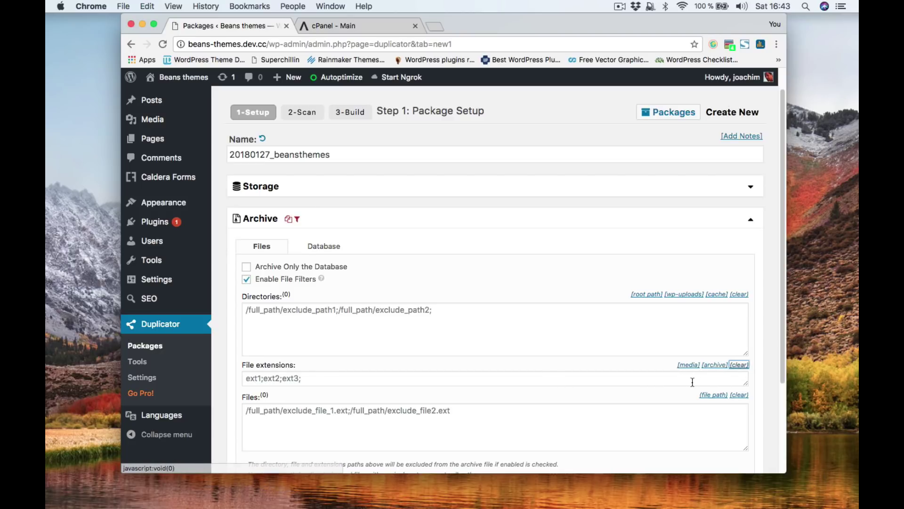
left_click(752, 223)
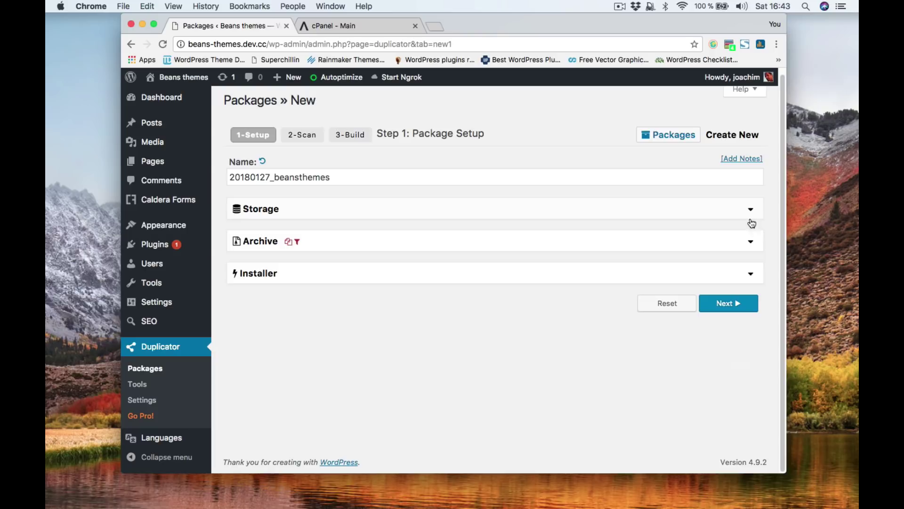
left_click(751, 276)
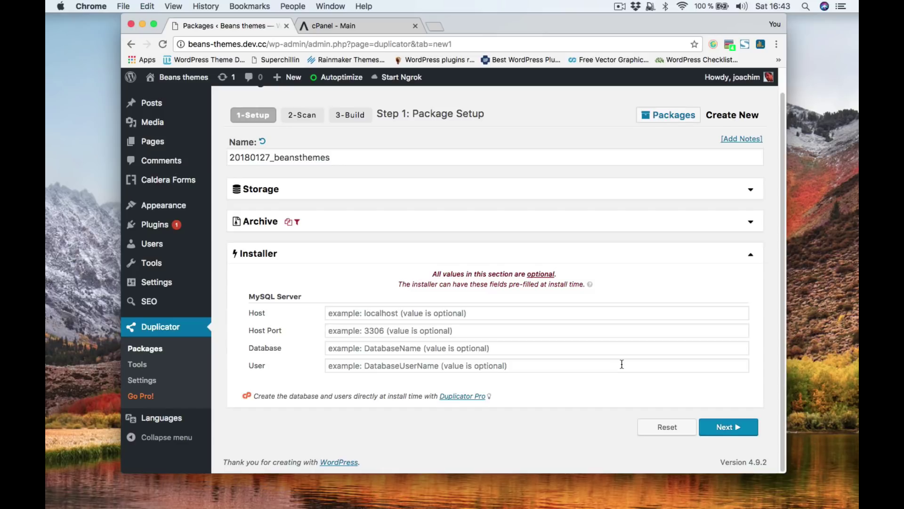
left_click(753, 257)
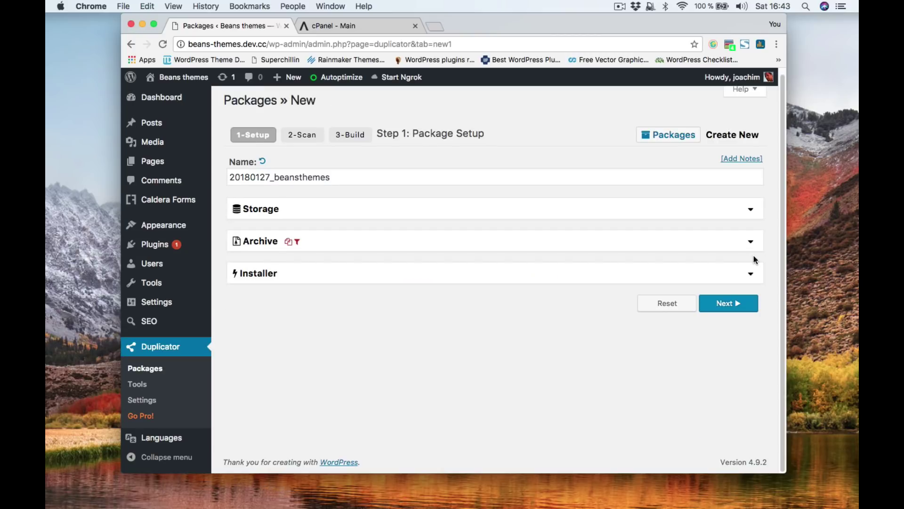
Run the package scan and review the Setup and WordPress checks, all reported Good.
left_click(728, 303)
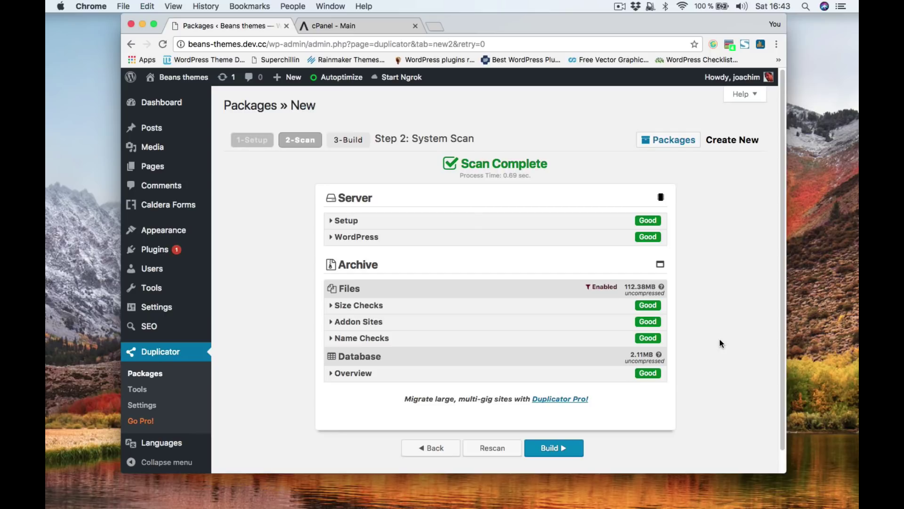
left_click(350, 222)
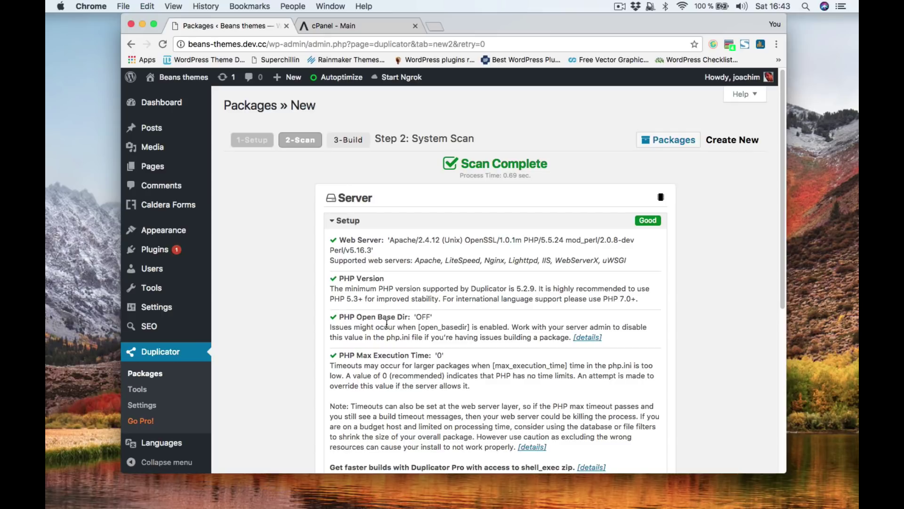
scroll(427, 309, "down", 1)
scroll(427, 306, "down", 1)
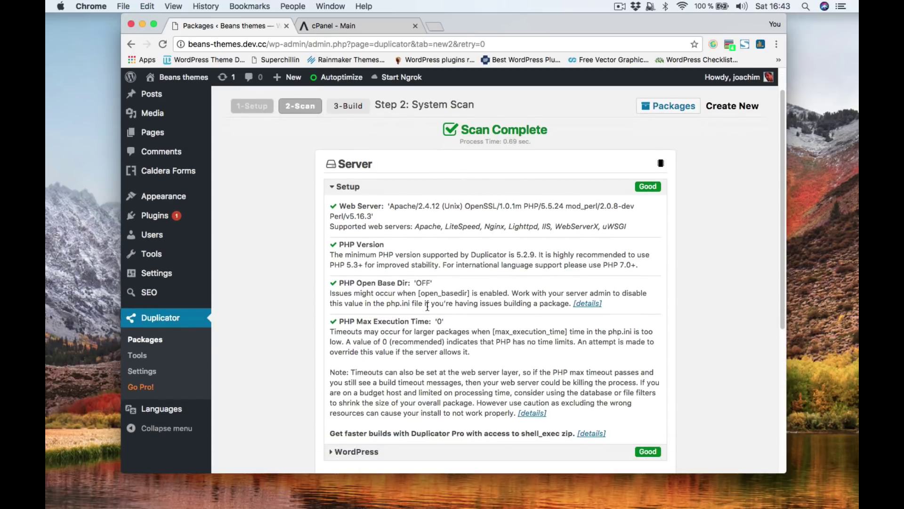
scroll(427, 306, "up", 2)
left_click(346, 207)
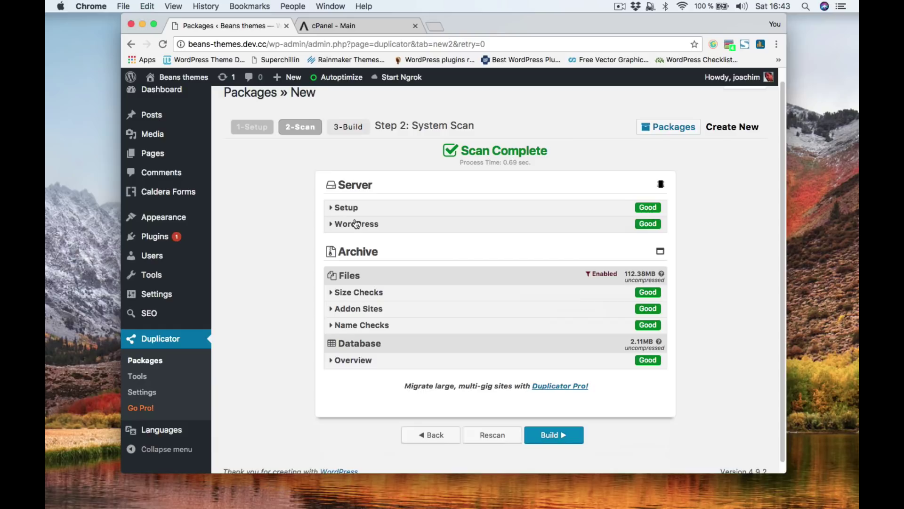
left_click(358, 224)
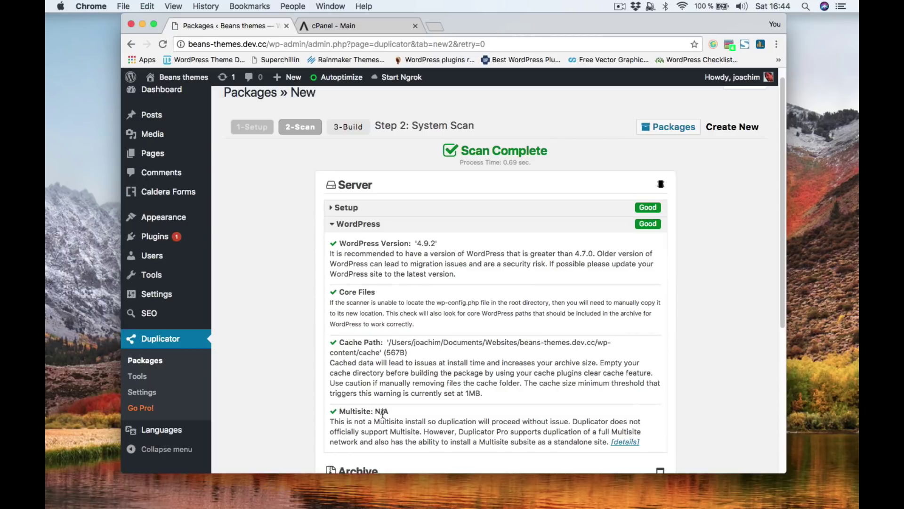
left_click(362, 229)
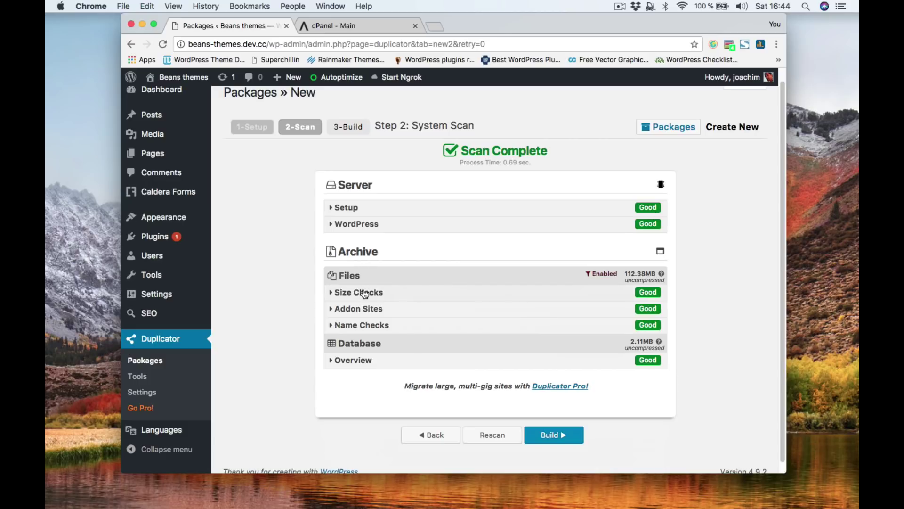
Filter out uploads/1857417.jpg via Quick Filters and rescan, dropping files to 108.2MB.
left_click(365, 294)
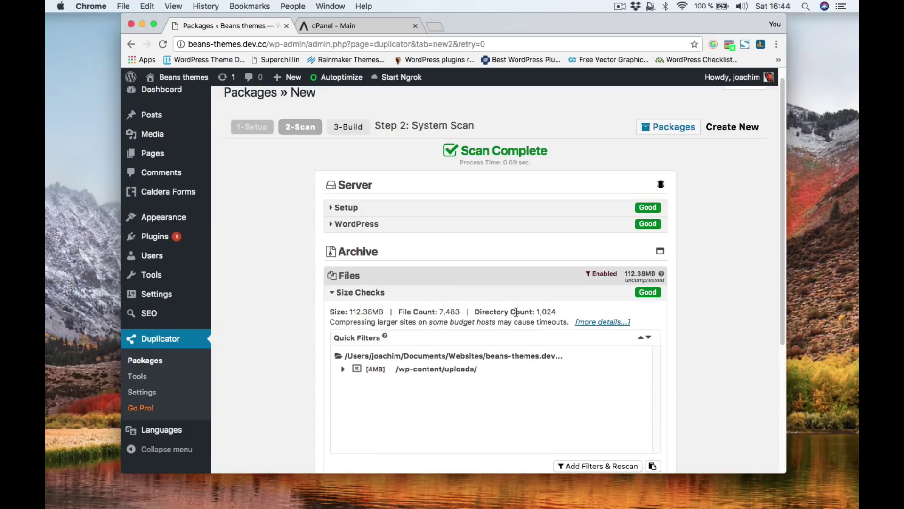
left_click(343, 370)
scroll(484, 383, "down", 1)
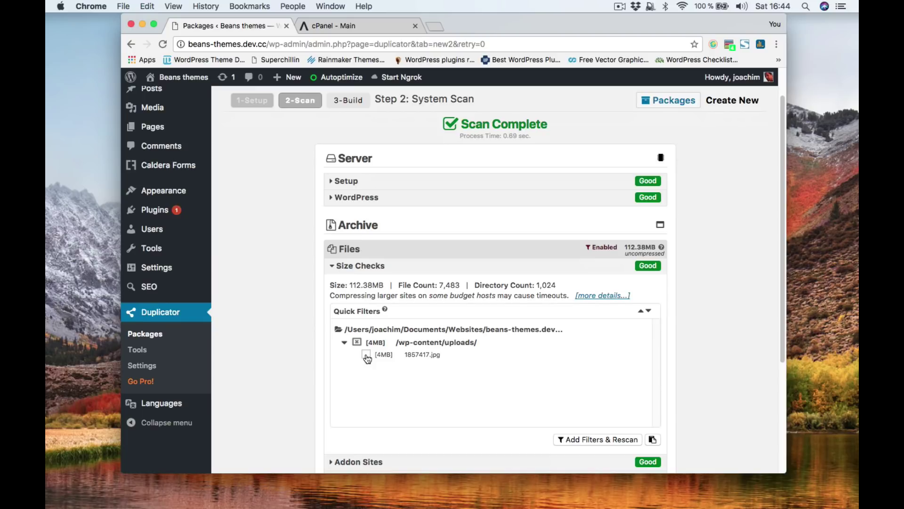
left_click(366, 356)
scroll(515, 405, "down", 1)
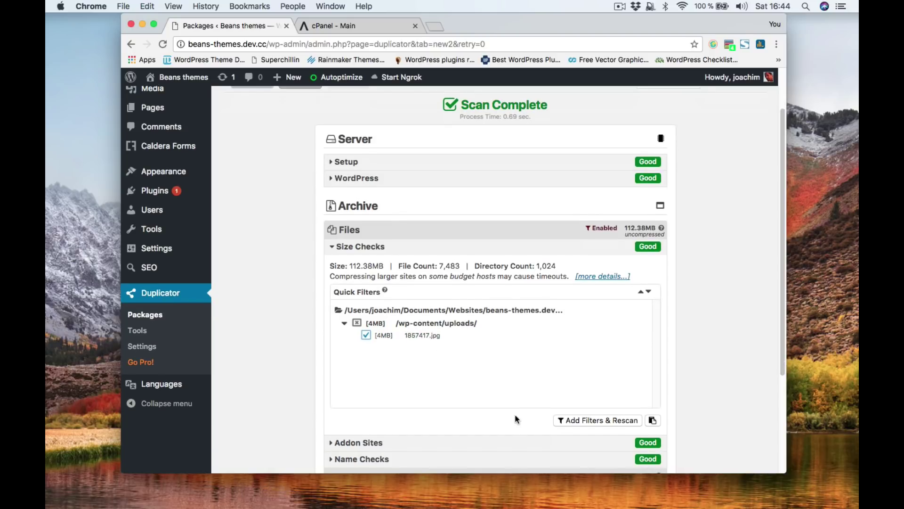
left_click(607, 419)
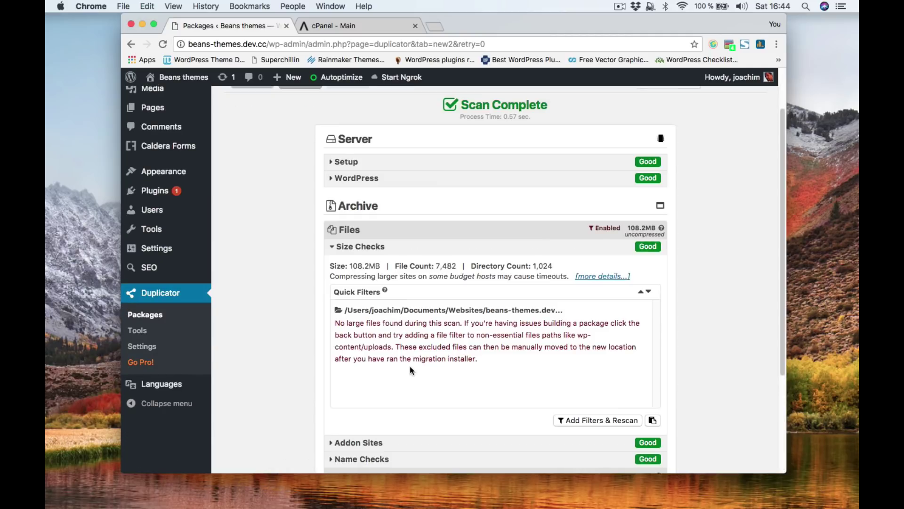
left_click(349, 248)
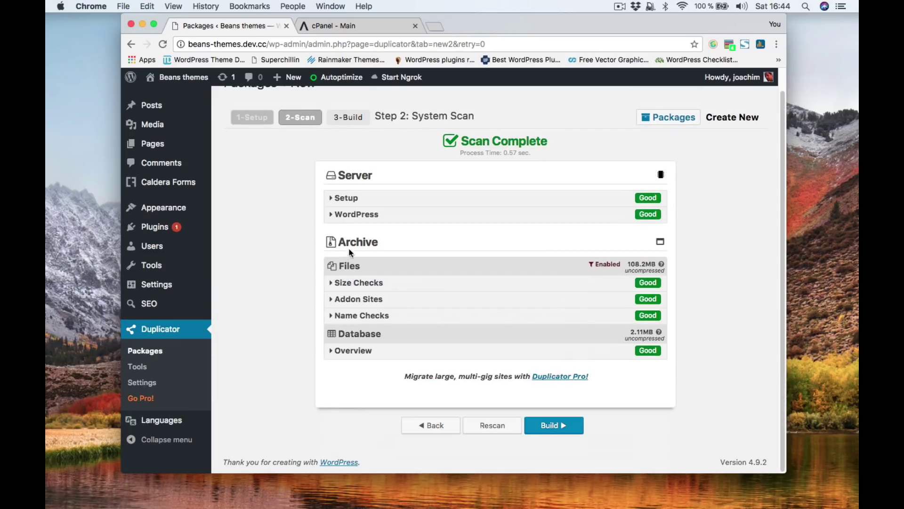
left_click(354, 299)
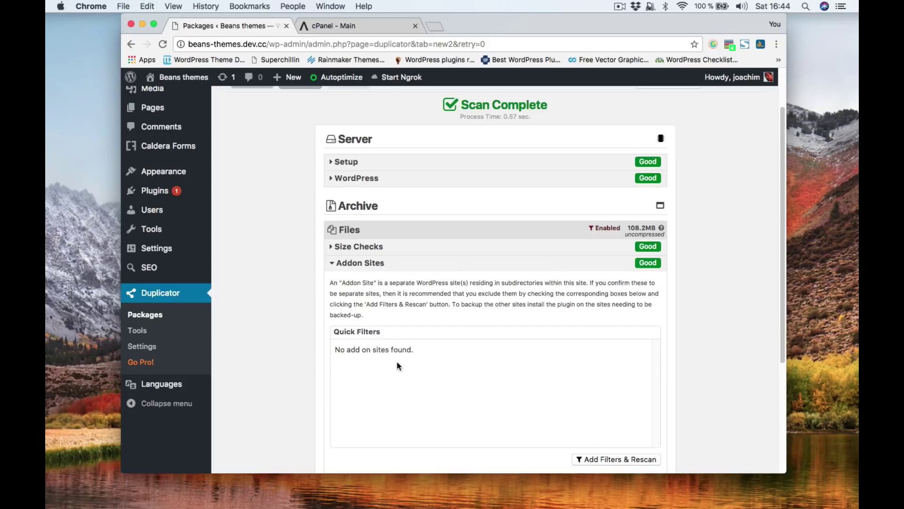
scroll(412, 360, "down", 1)
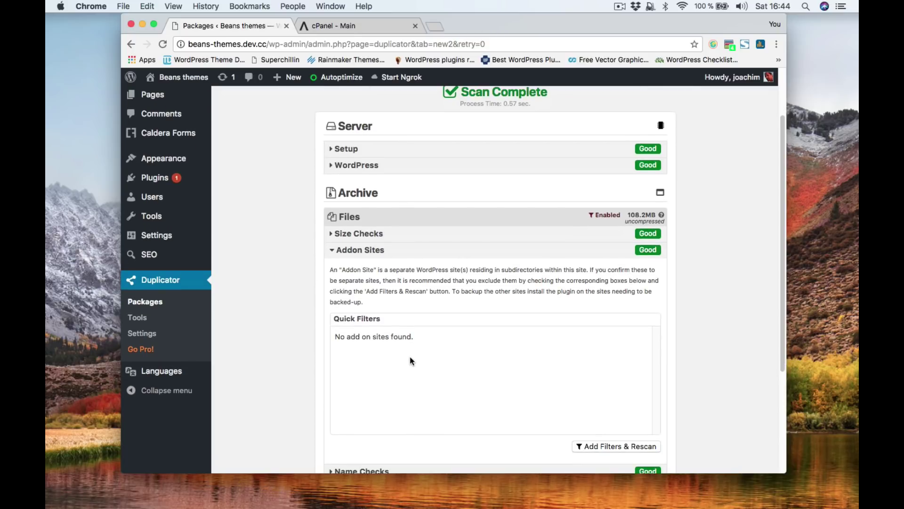
left_click(371, 250)
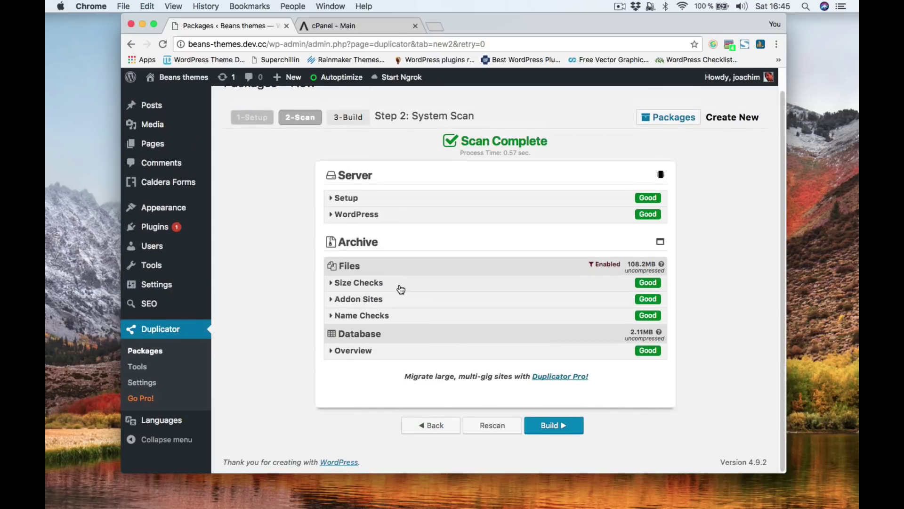
left_click(369, 316)
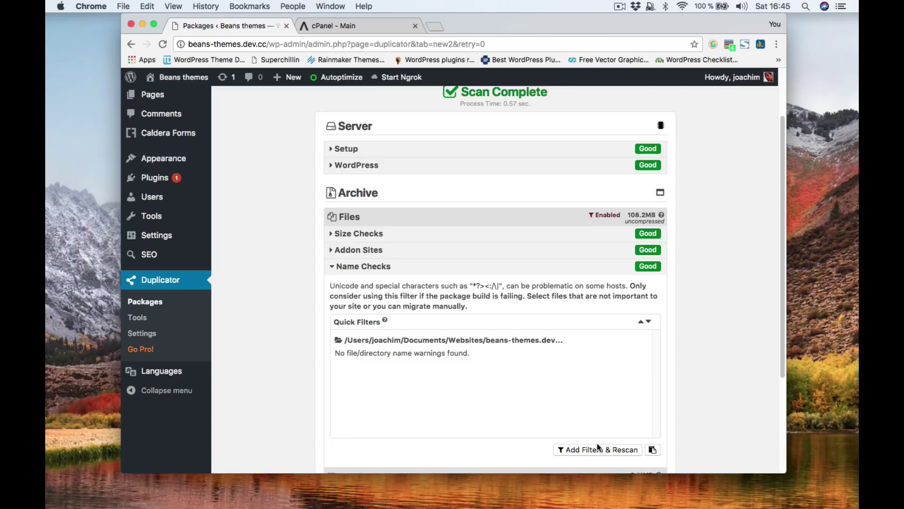
left_click(371, 268)
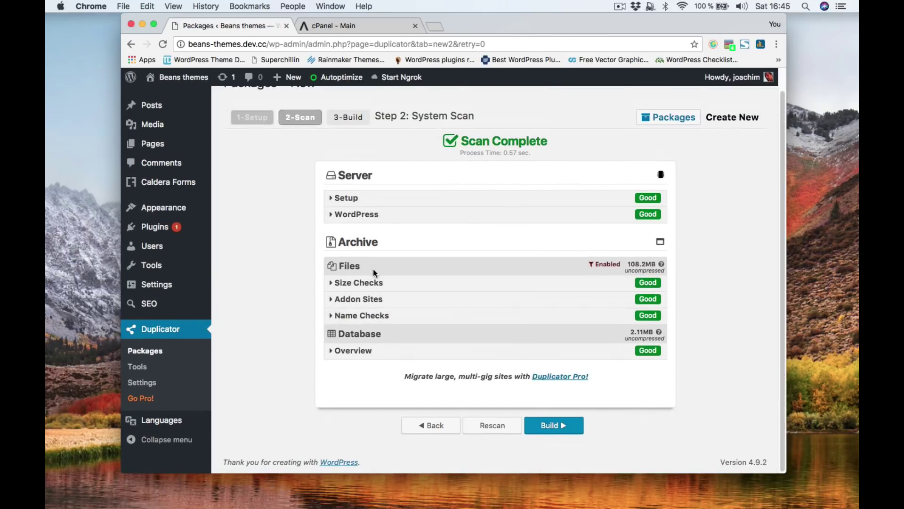
left_click(365, 350)
scroll(328, 354, "down", 3)
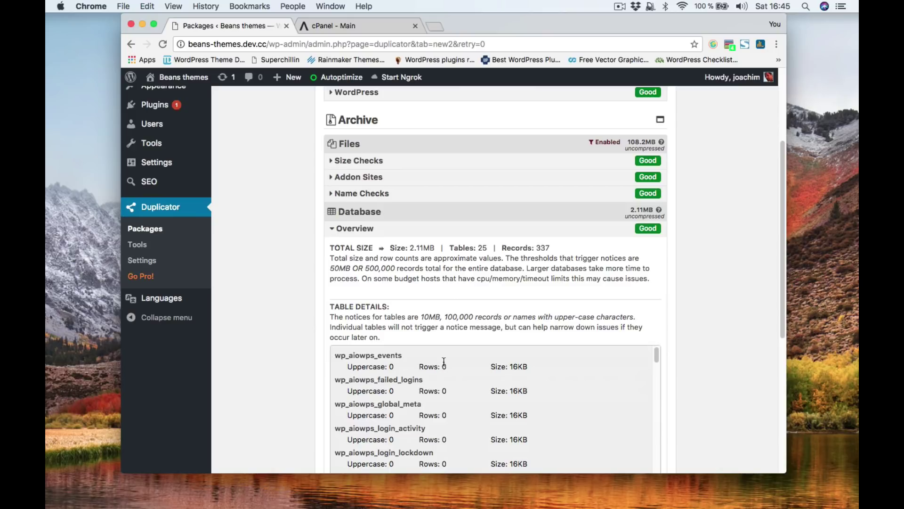
scroll(444, 361, "down", 2)
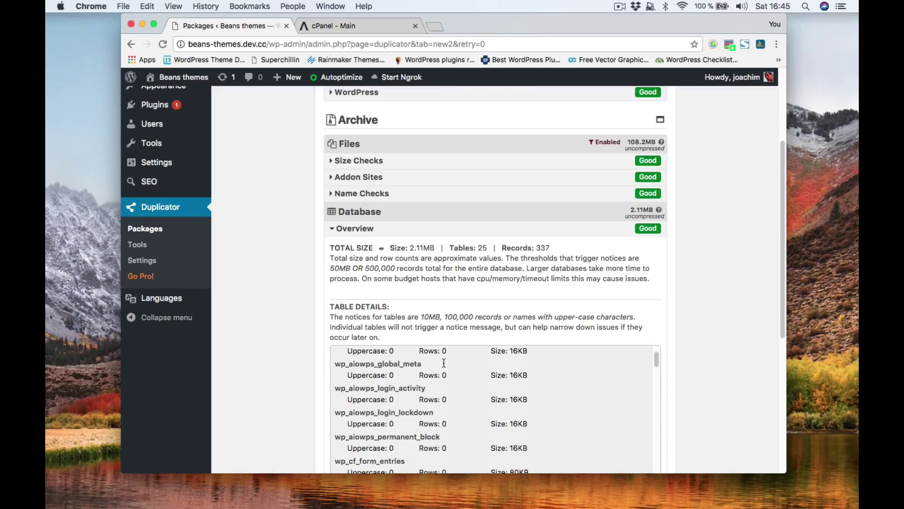
scroll(294, 349, "down", 3)
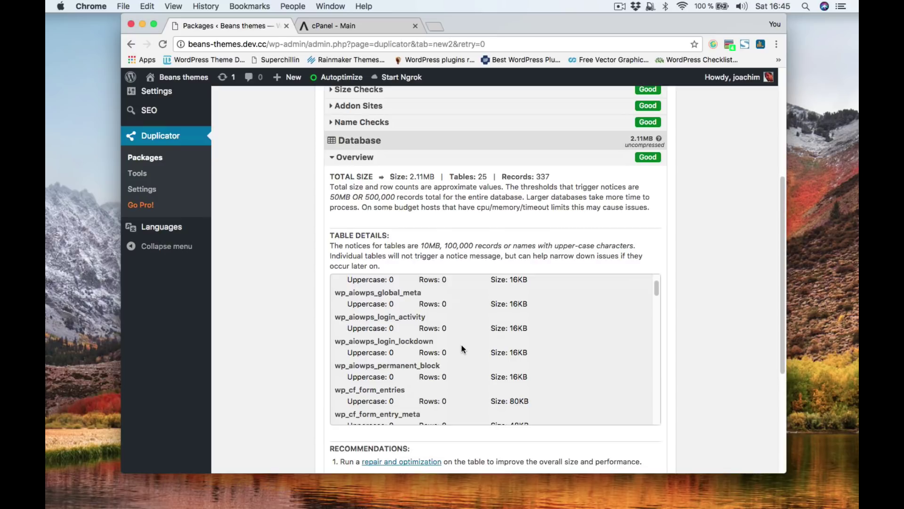
scroll(282, 341, "up", 3)
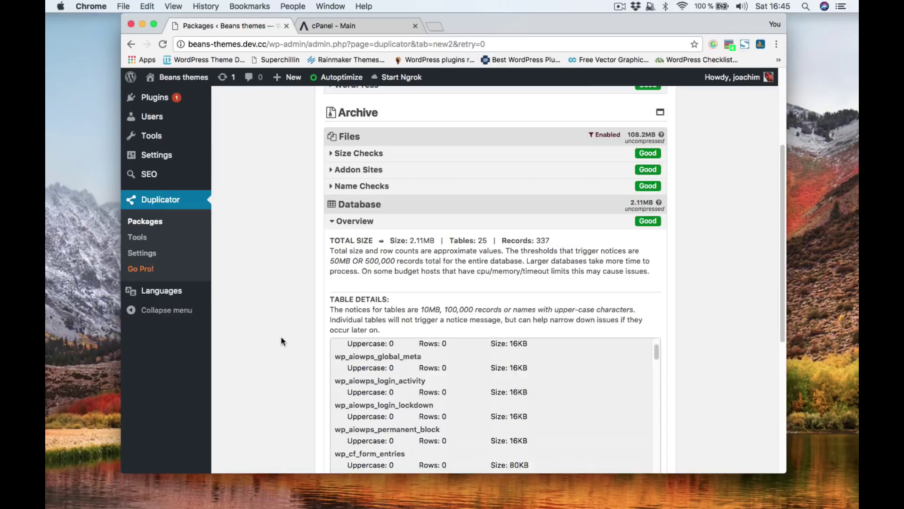
scroll(282, 341, "up", 1)
left_click(364, 239)
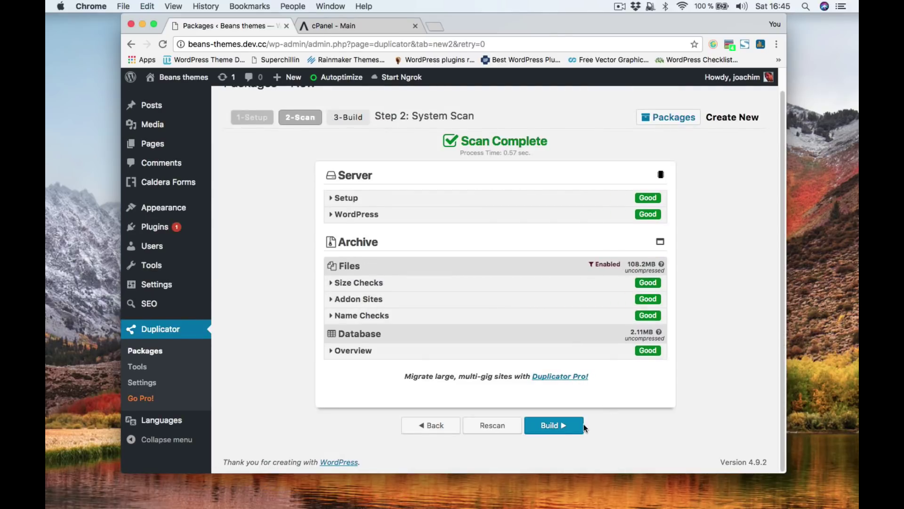
Build the package, then download installer.php and the 60.03MB archive zip.
left_click(550, 426)
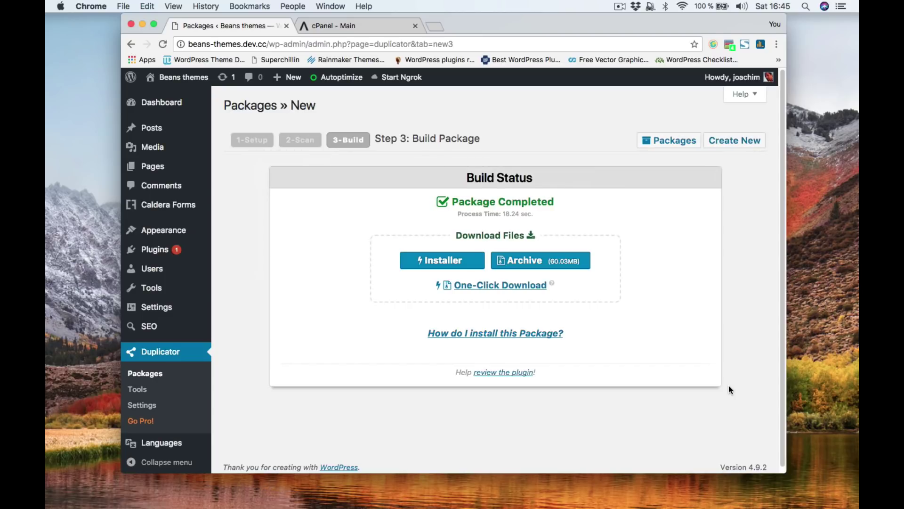
left_click(449, 261)
left_click(527, 266)
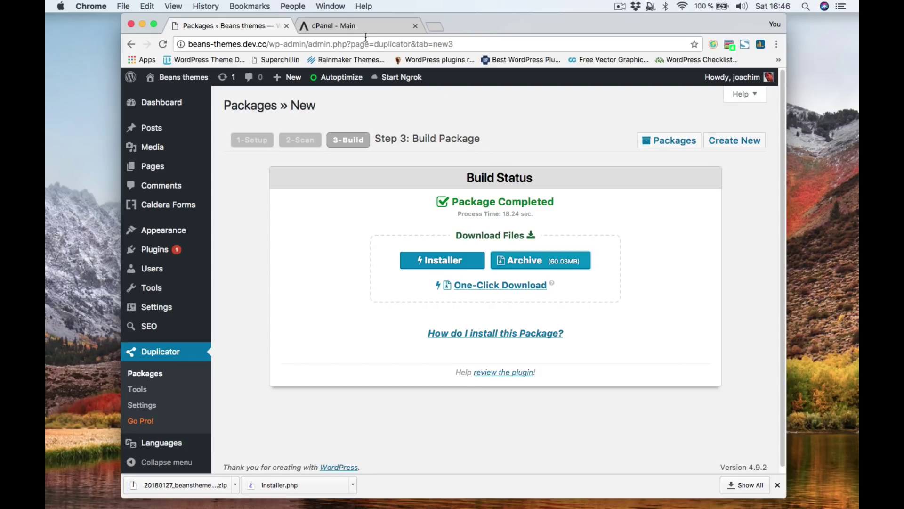
Open cPanel's File Manager and enter the site's empty folder inside public_html.
left_click(353, 25)
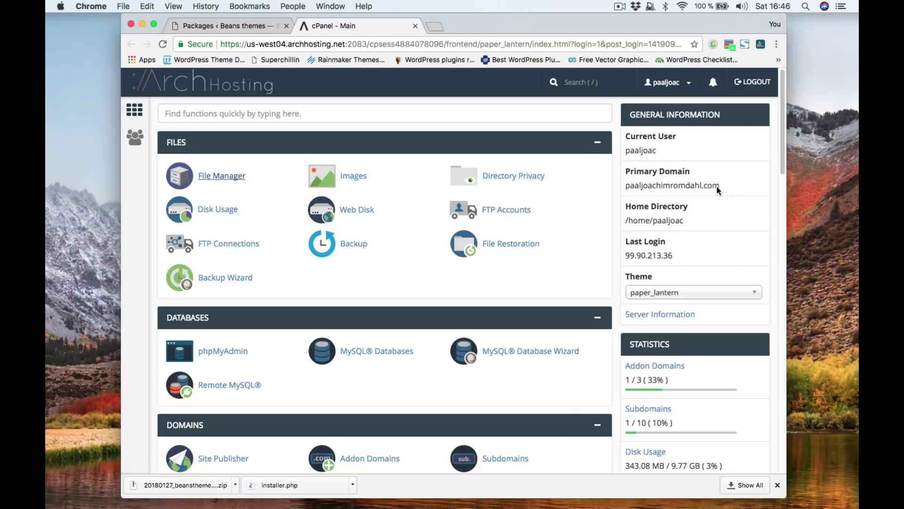
left_click(220, 178)
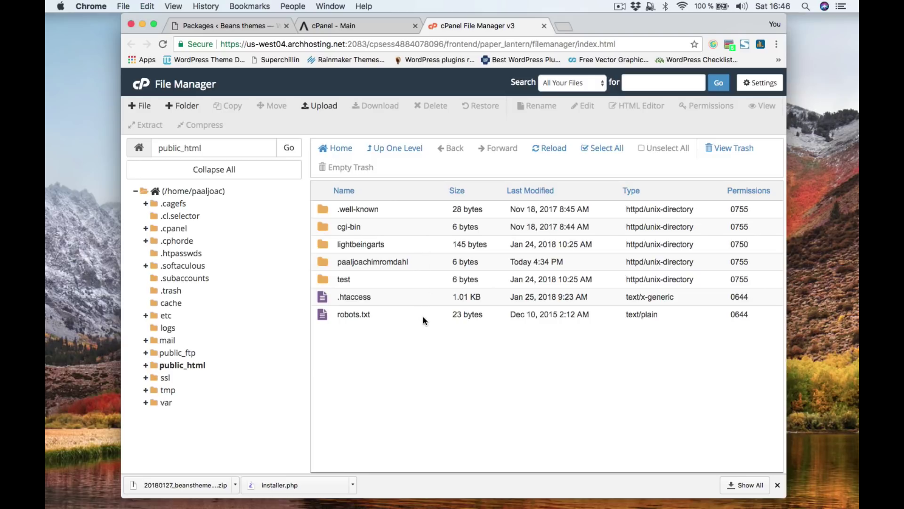
double_click(324, 262)
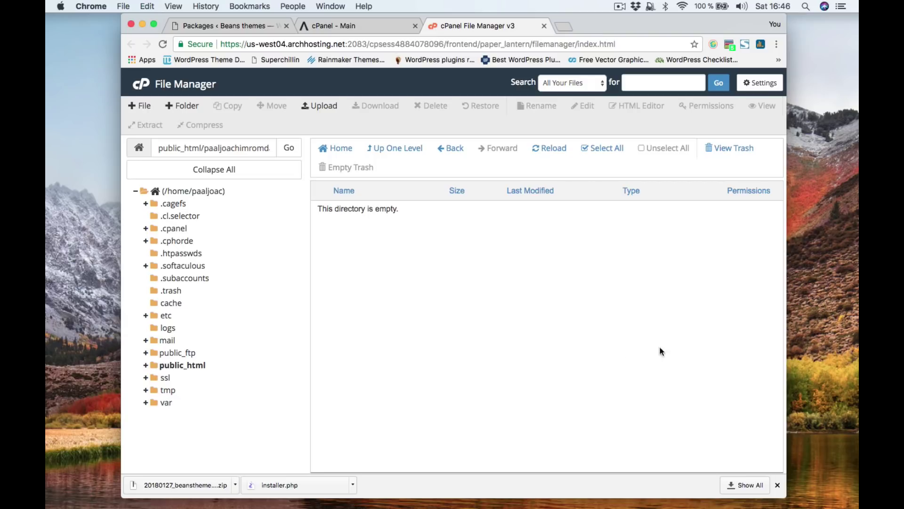
Upload installer.php and the 60.16 MB archive zip into the site folder.
left_click(321, 108)
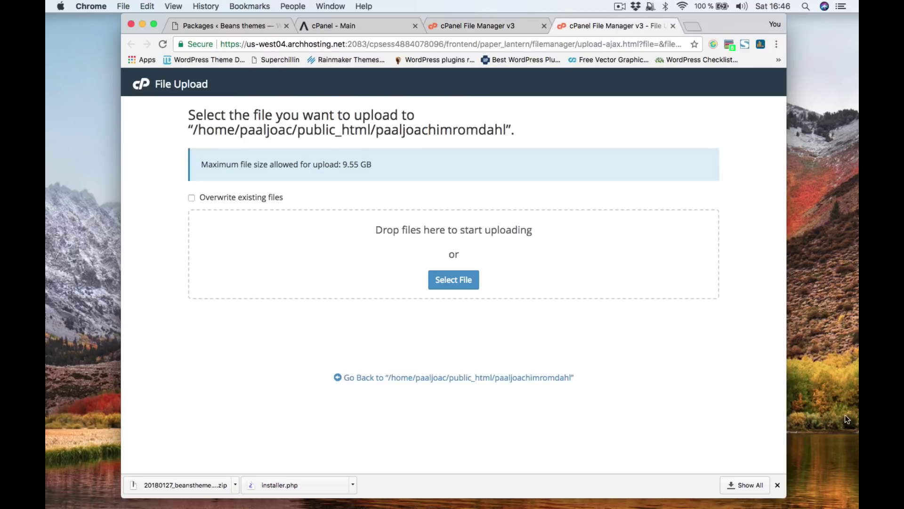
left_click_drag(845, 414, 585, 266)
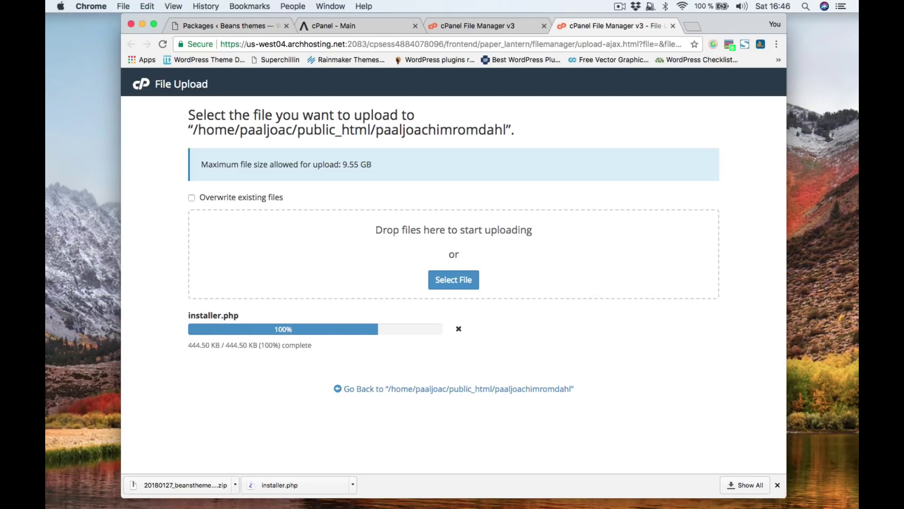
left_click_drag(848, 405, 530, 266)
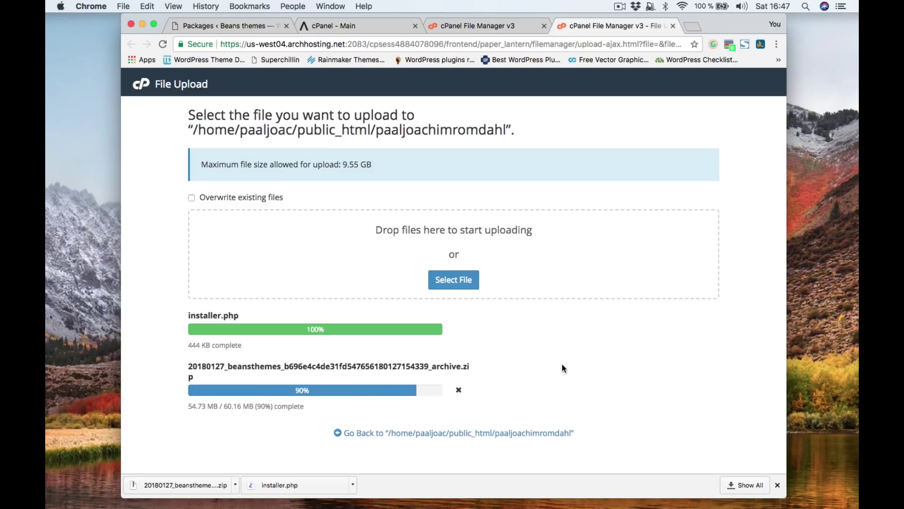
left_click(528, 433)
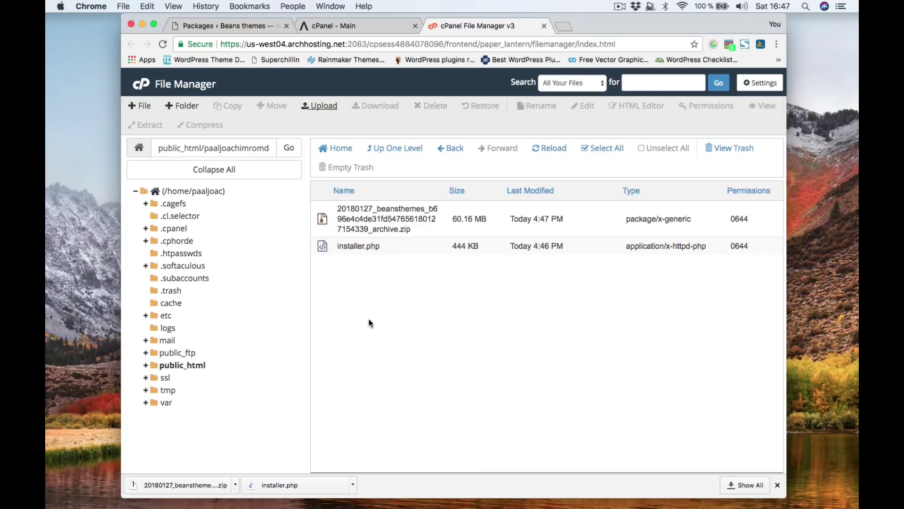
Load installer.php on the live site's domain in a new browser tab.
key("super+t")
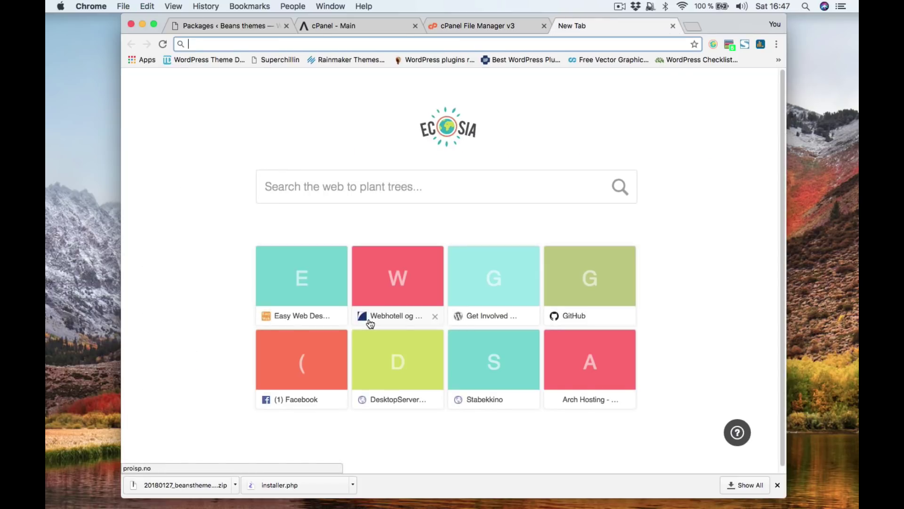
type("p")
key("Return")
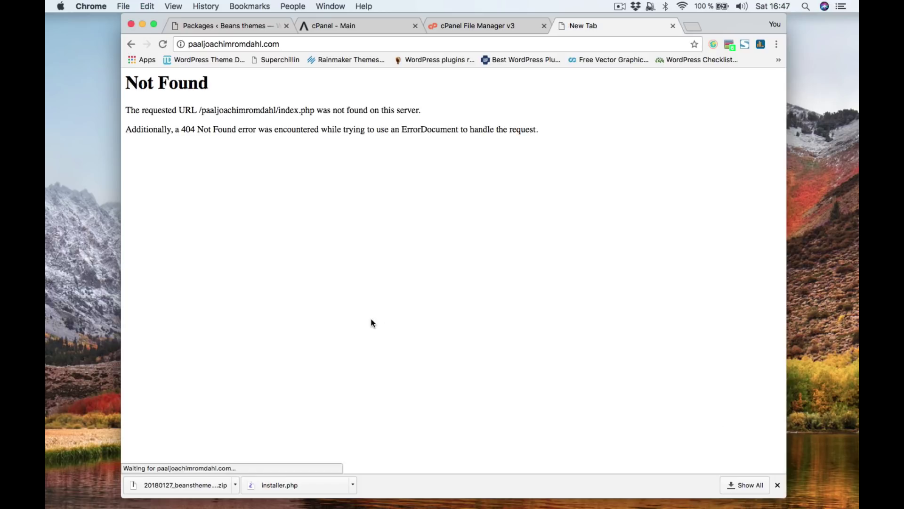
left_click(289, 43)
left_click(304, 45)
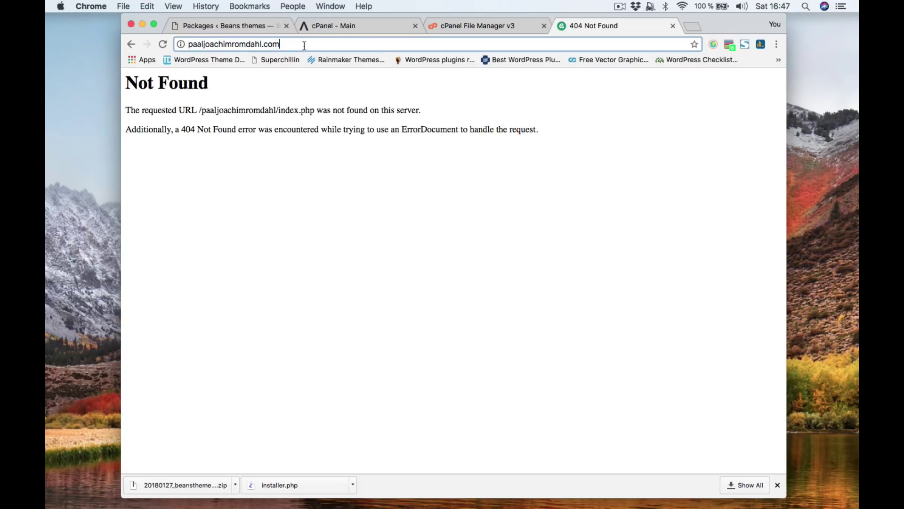
type("/insta")
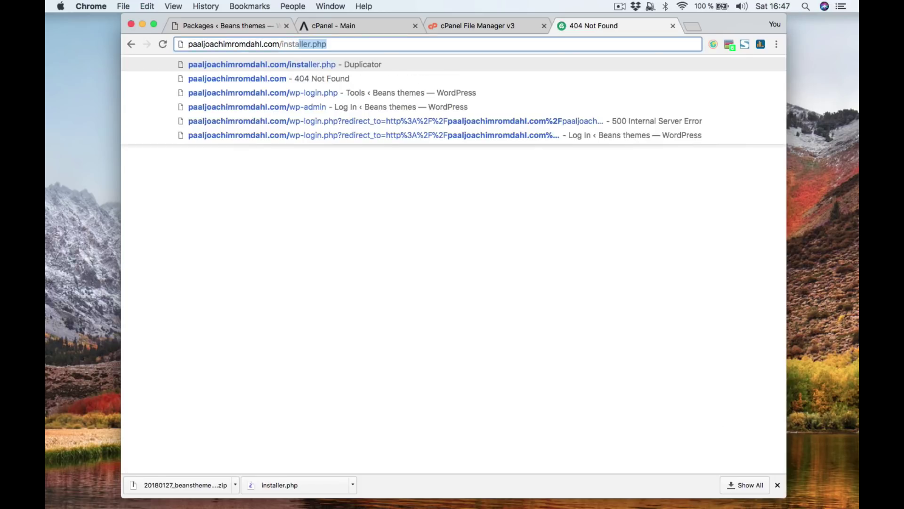
key("Right")
key("Return")
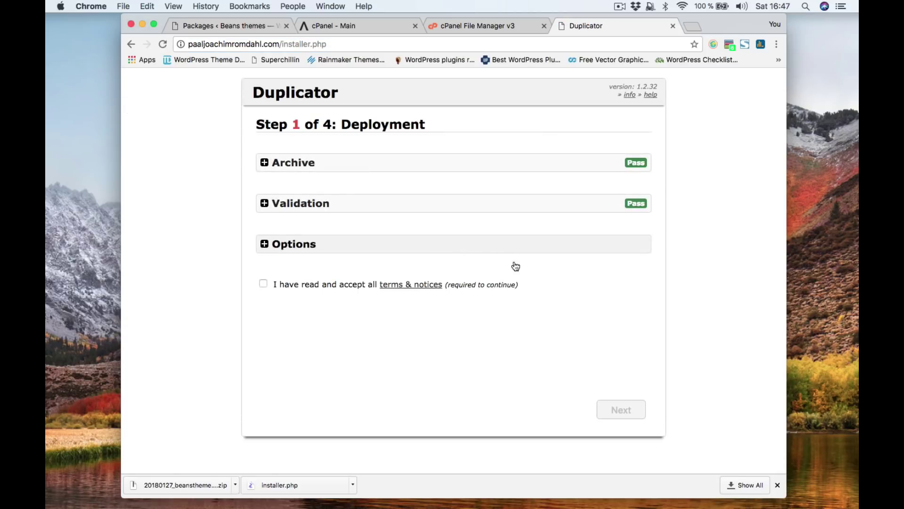
Accept the installer's terms and run Step 1 deployment until Step 2: Install Database loads.
left_click(264, 285)
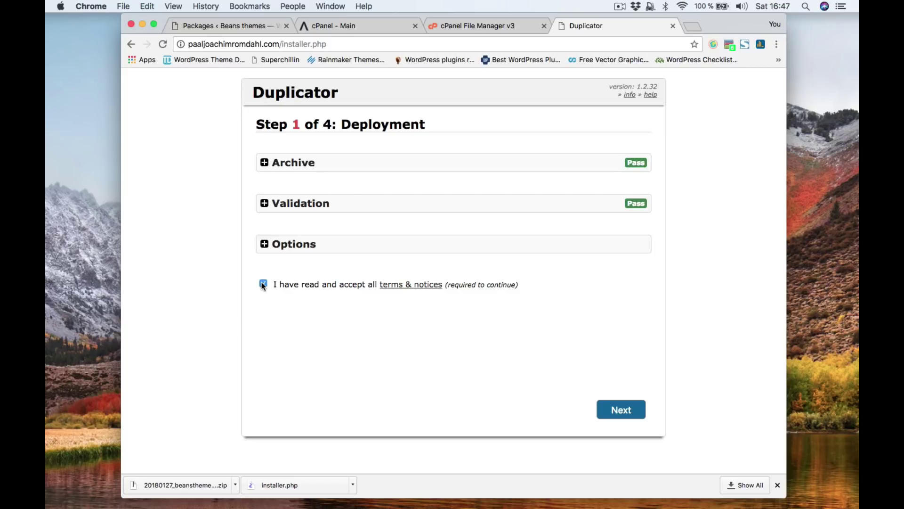
left_click(622, 411)
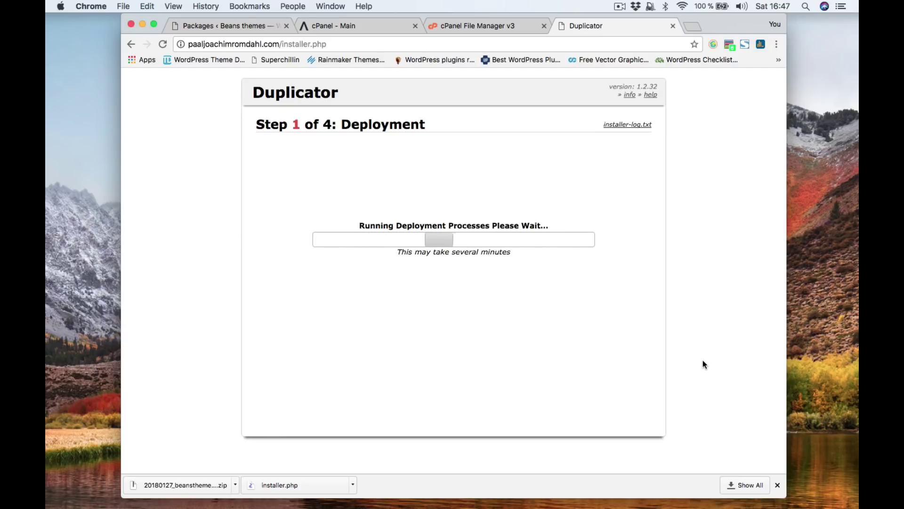
left_click(620, 7)
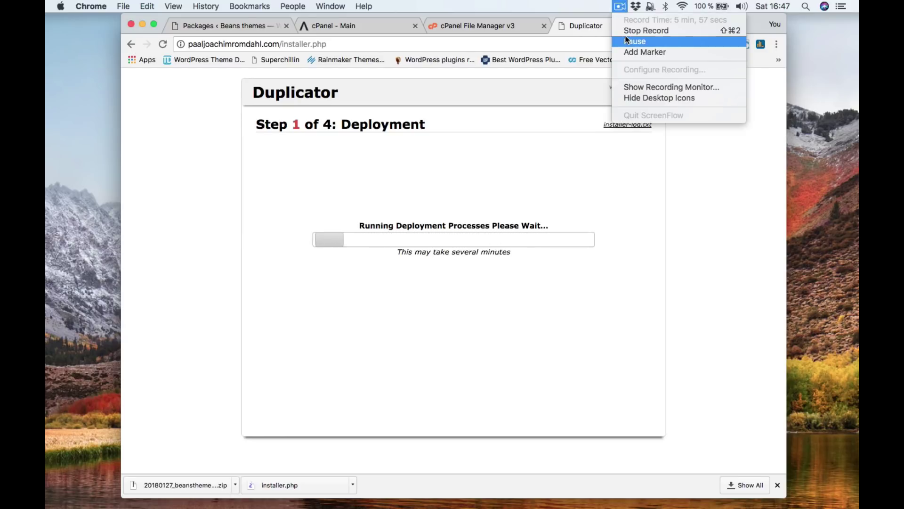
left_click(631, 41)
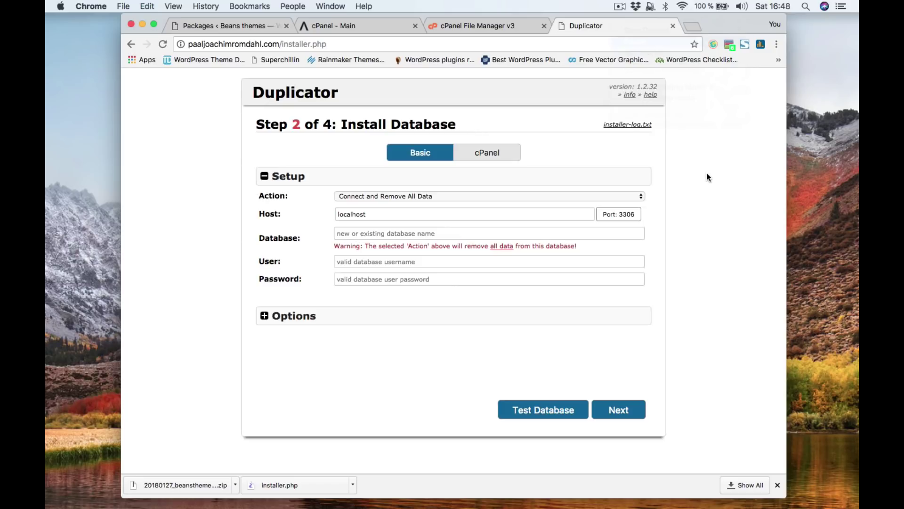
Log in to this server's cPanel in a new tab from the installer's cPanel option.
left_click(482, 154)
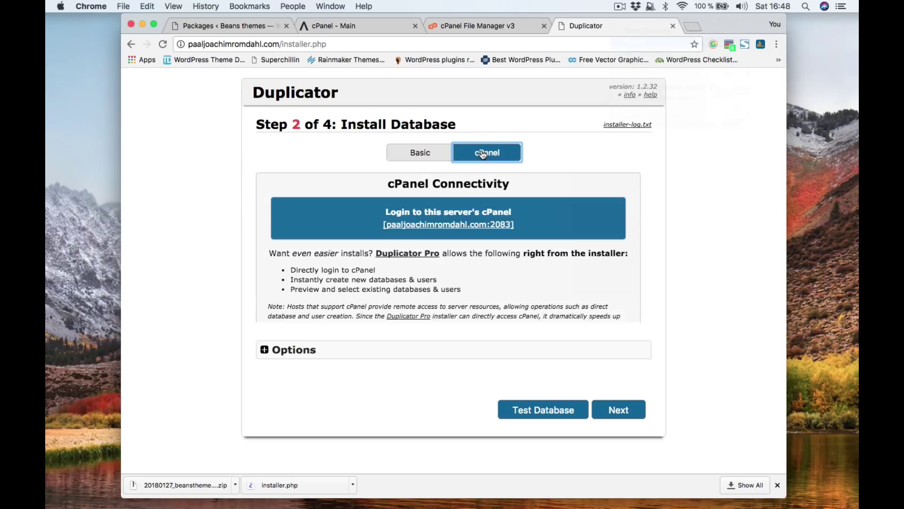
left_click(444, 219)
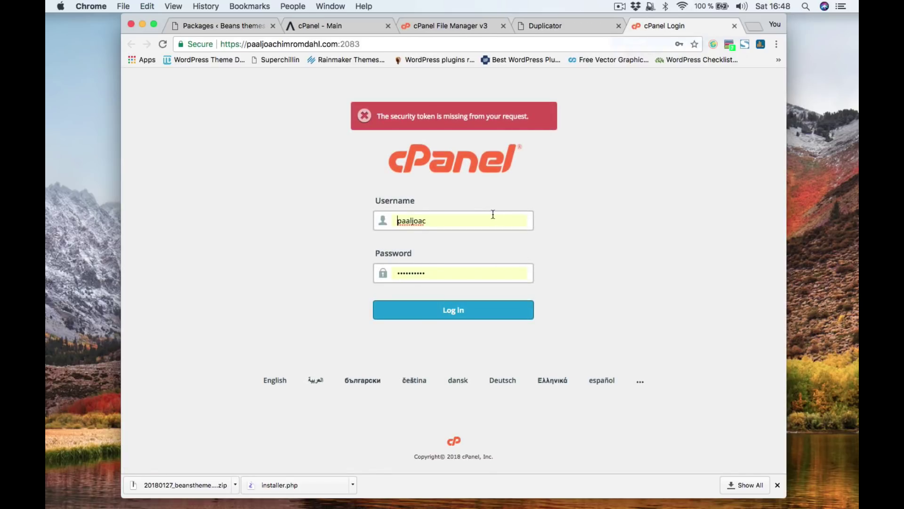
left_click(468, 312)
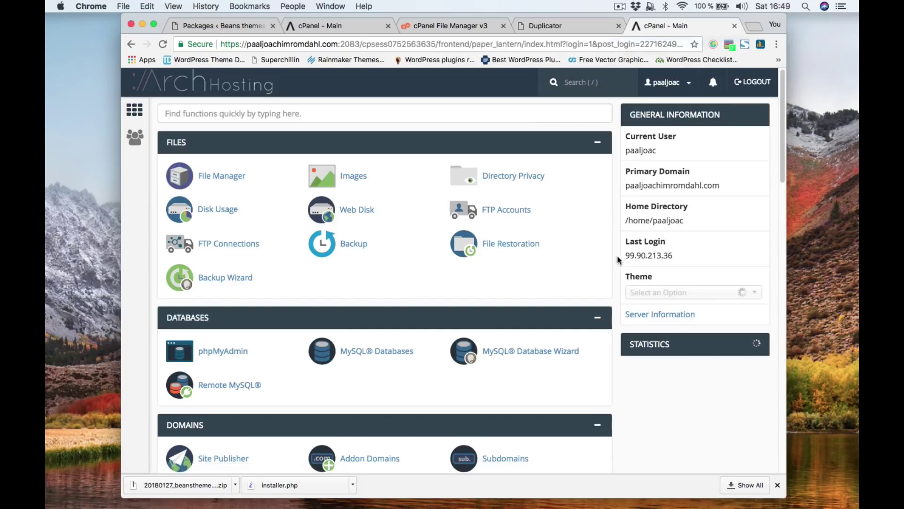
scroll(400, 275, "down", 1)
scroll(400, 278, "down", 1)
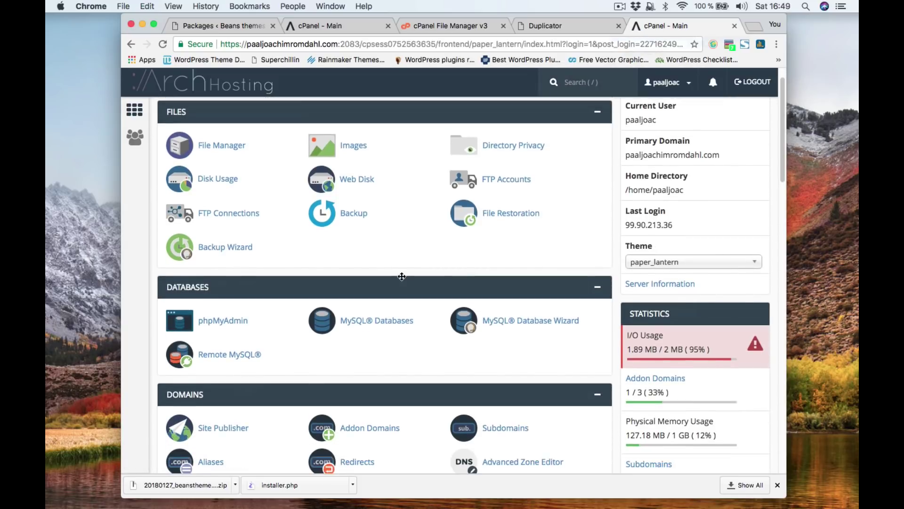
Create a new MySQL database in cPanel, accepting the suggested prefixed name.
left_click(383, 324)
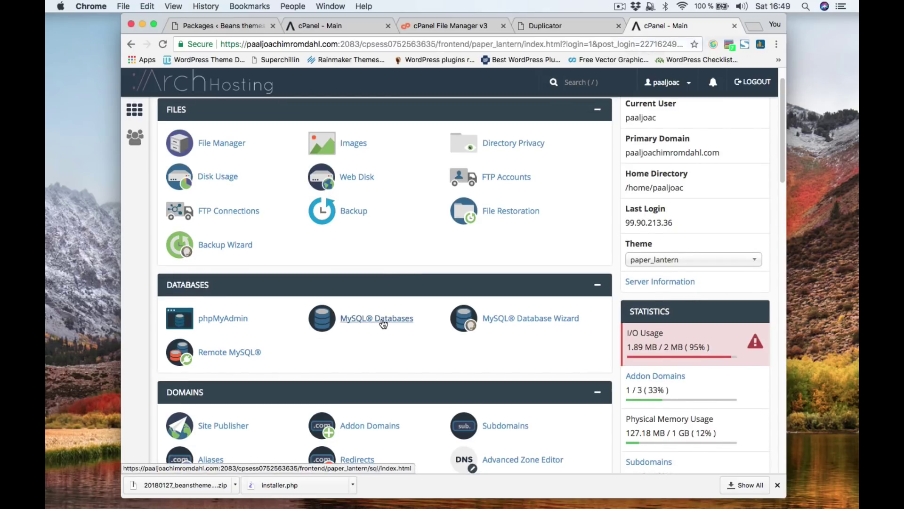
scroll(439, 325, "down", 1)
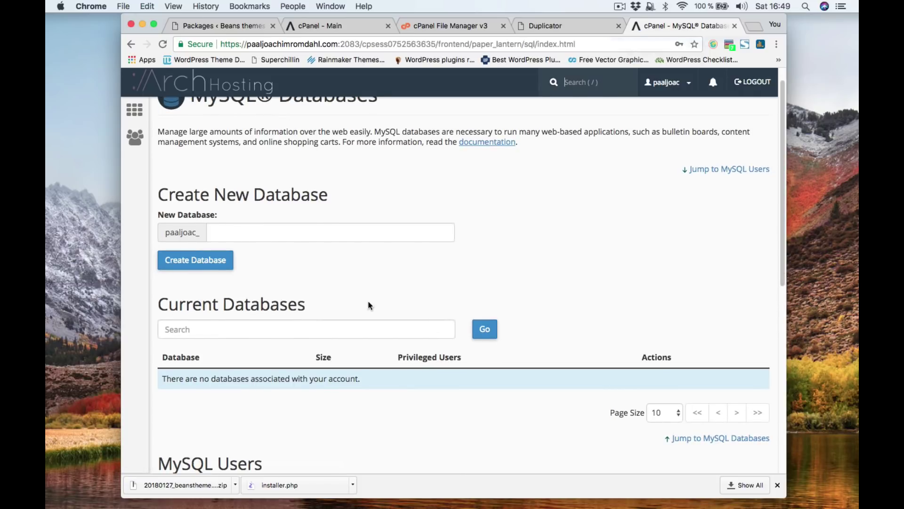
left_click(239, 229)
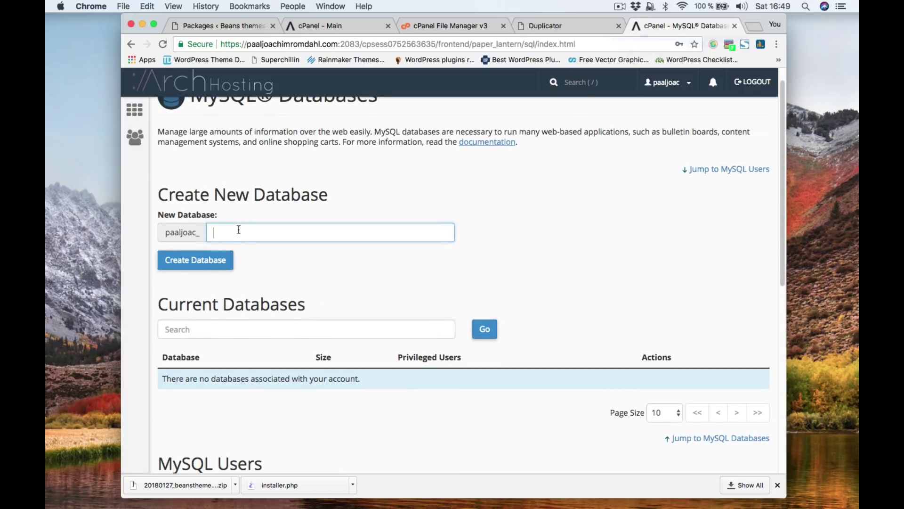
type("paaljoachim")
left_click(228, 249)
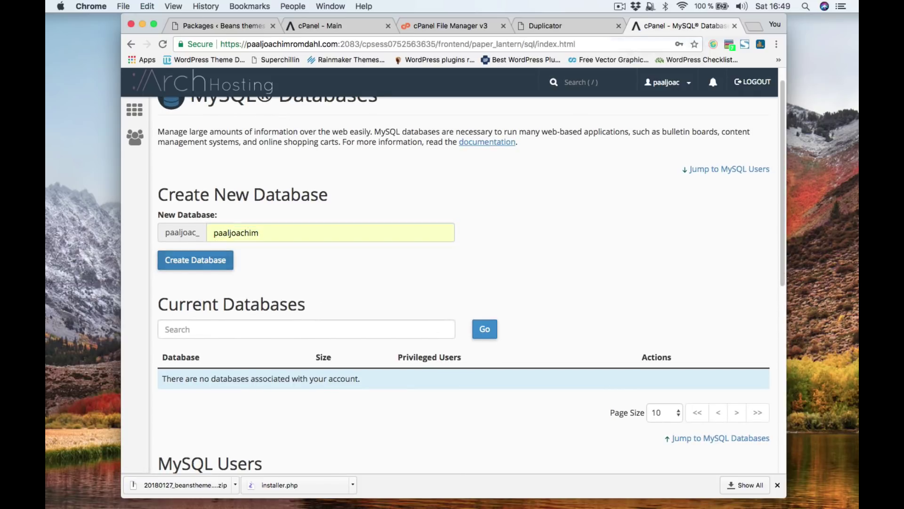
left_click(221, 266)
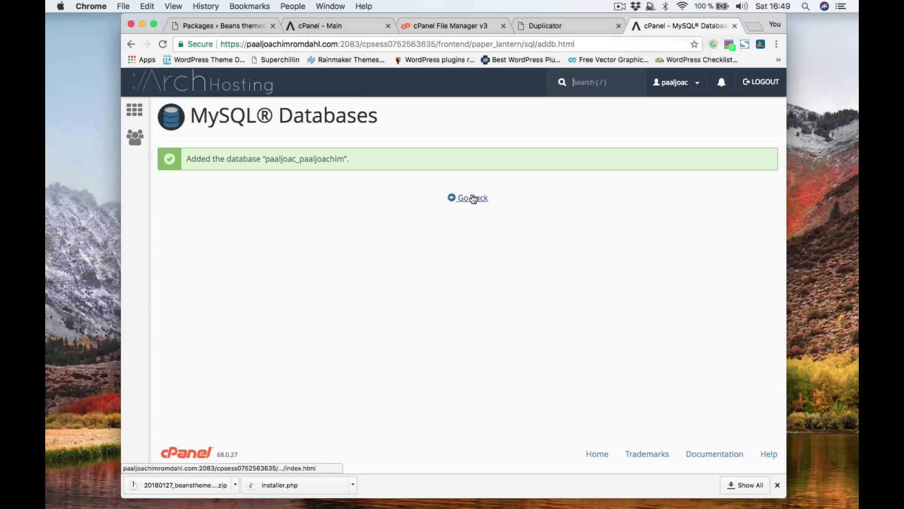
Add a new MySQL user with a chosen username and a confirmed password, declining the browser's save-password offer.
left_click(473, 198)
scroll(573, 306, "down", 5)
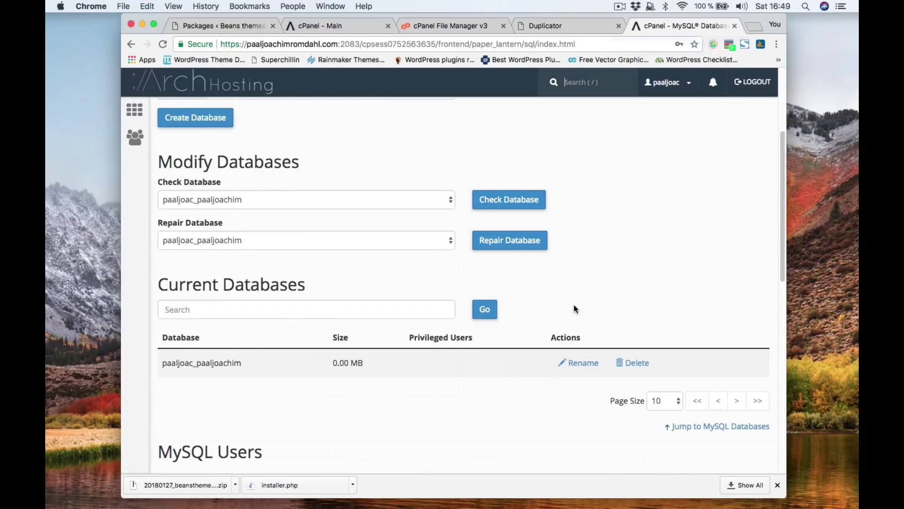
scroll(574, 308, "down", 5)
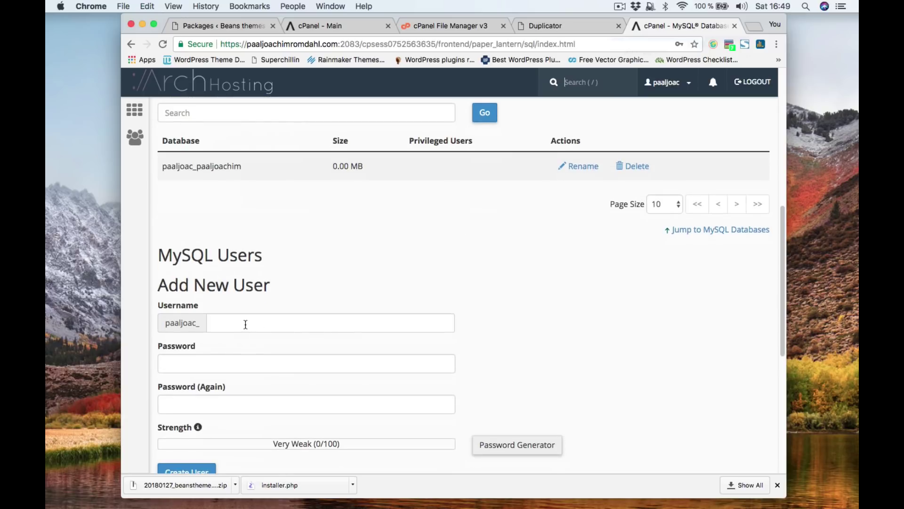
left_click(246, 324)
type("paal")
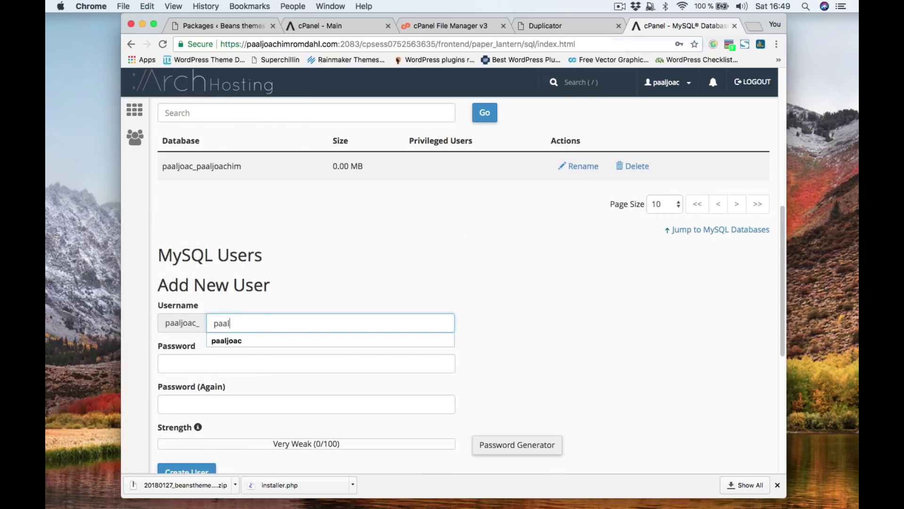
type("joachim")
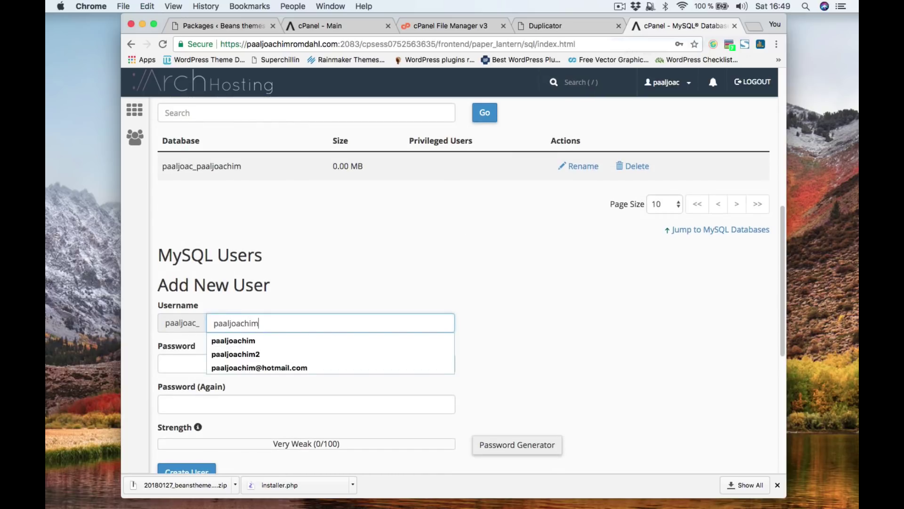
key("Tab")
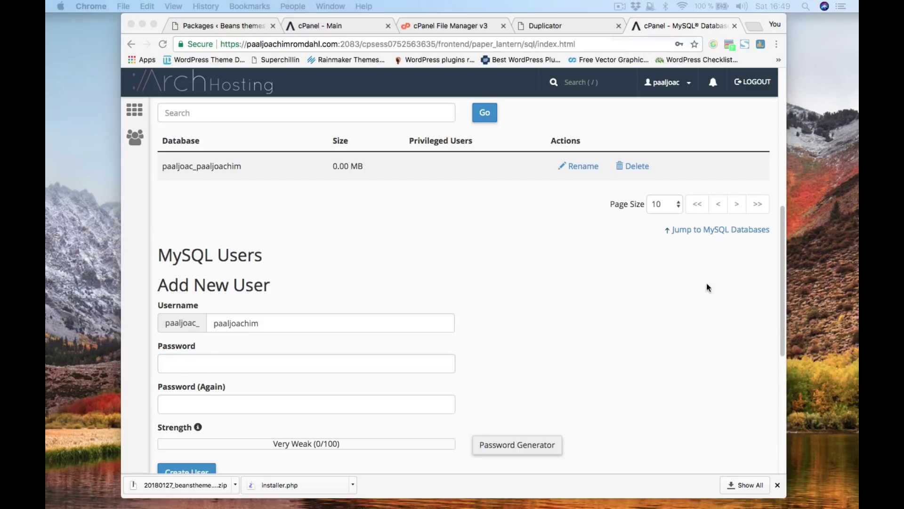
left_click(207, 365)
type("•••••••••")
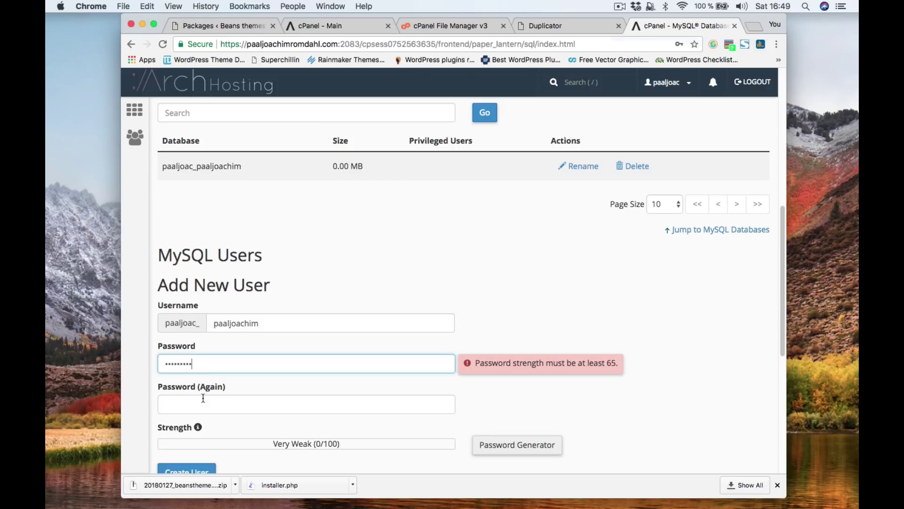
left_click(203, 398)
type("•••••••••")
scroll(559, 394, "down", 3)
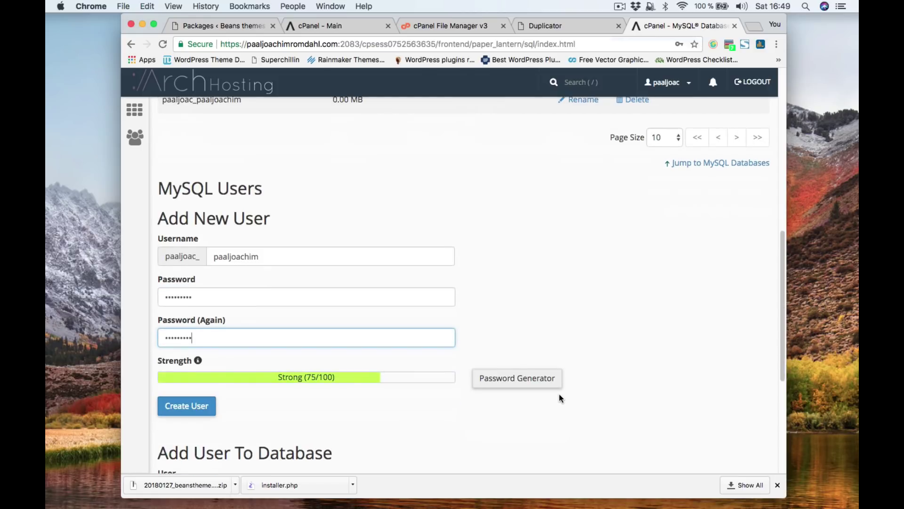
left_click(187, 406)
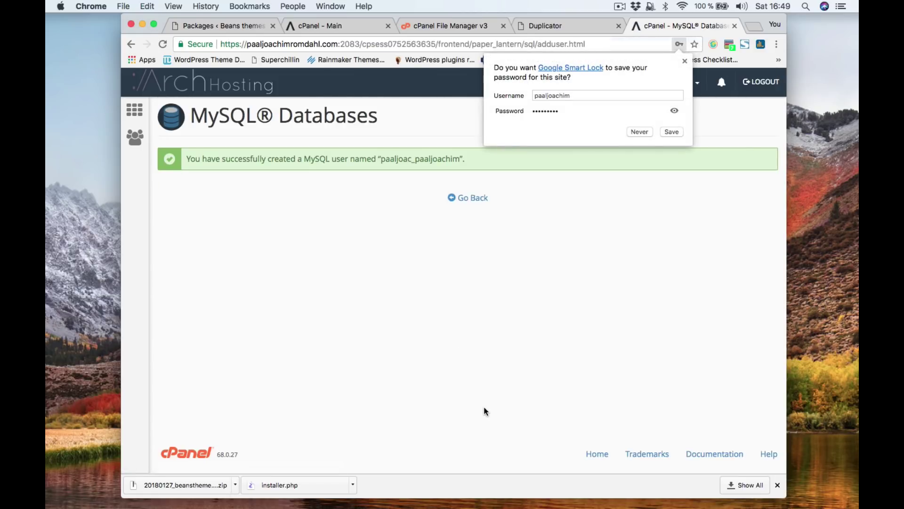
left_click(656, 202)
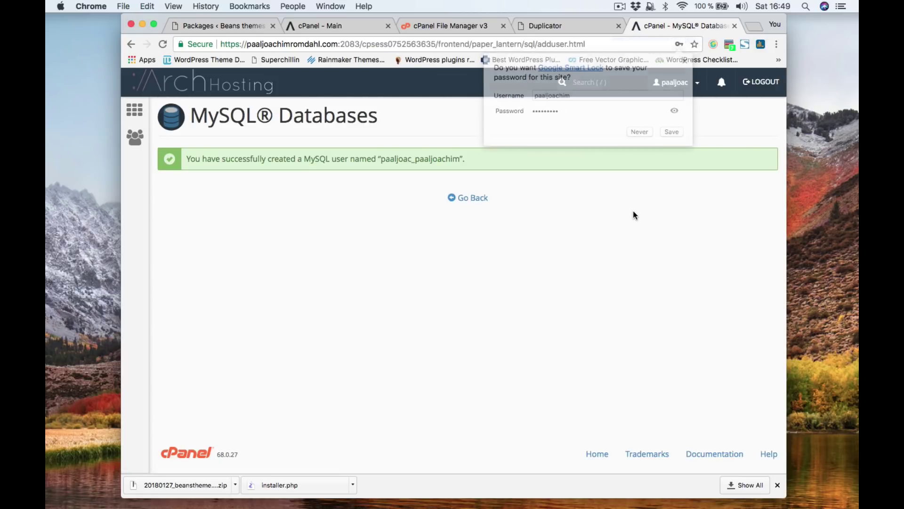
left_click(476, 198)
scroll(570, 299, "down", 5)
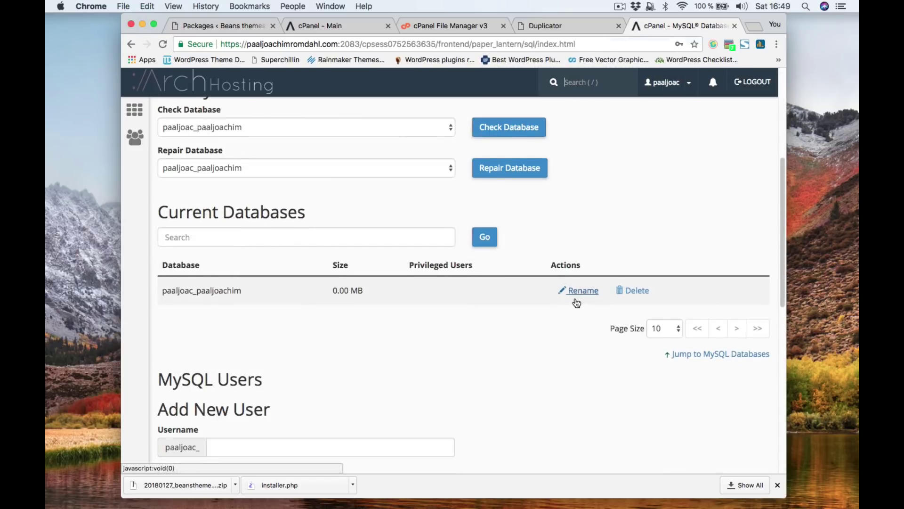
scroll(577, 303, "down", 10)
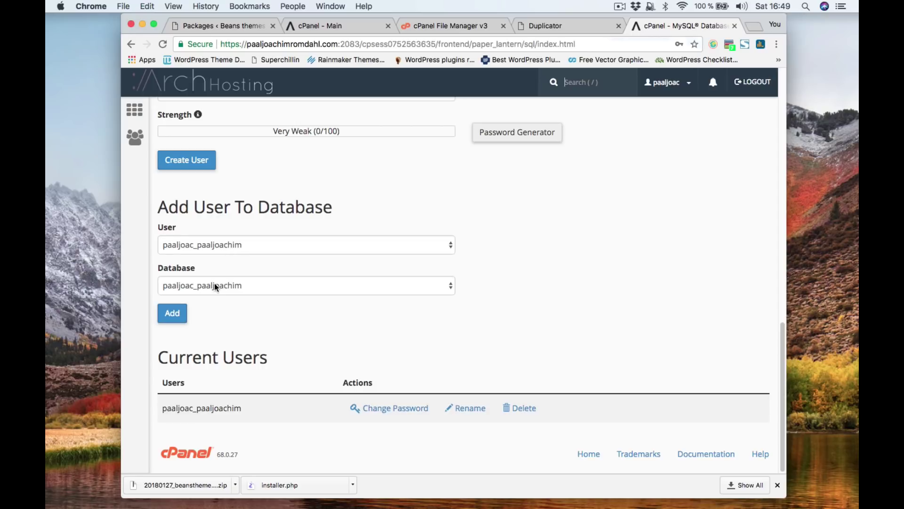
Grant the new MySQL user ALL PRIVILEGES on the new database and save the changes.
left_click(173, 314)
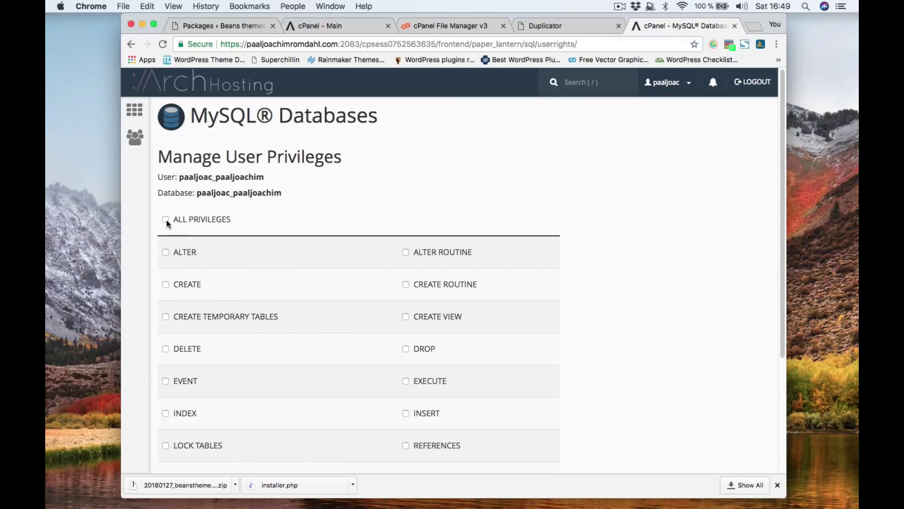
left_click(166, 220)
scroll(560, 295, "down", 5)
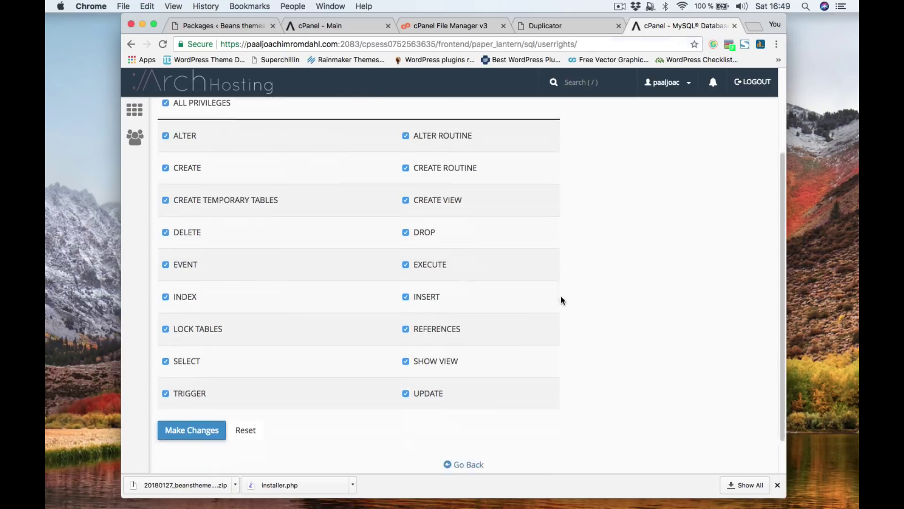
left_click(192, 388)
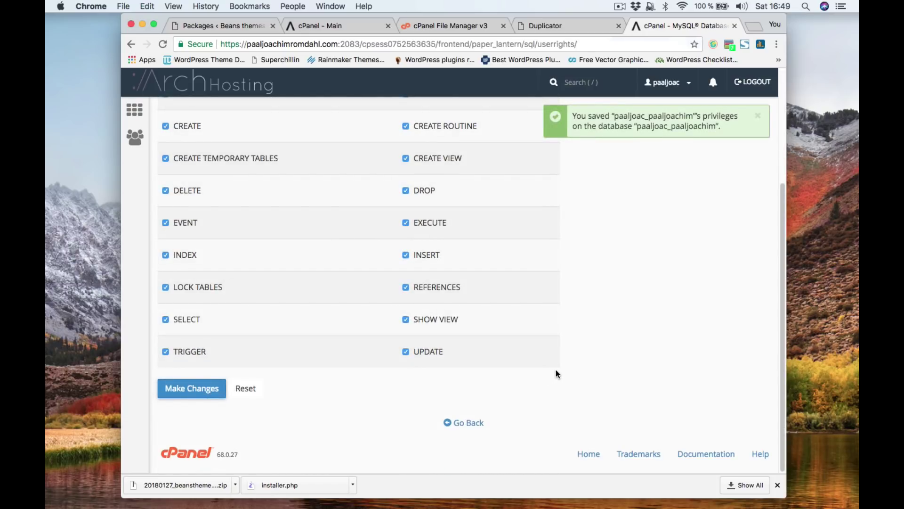
left_click(469, 422)
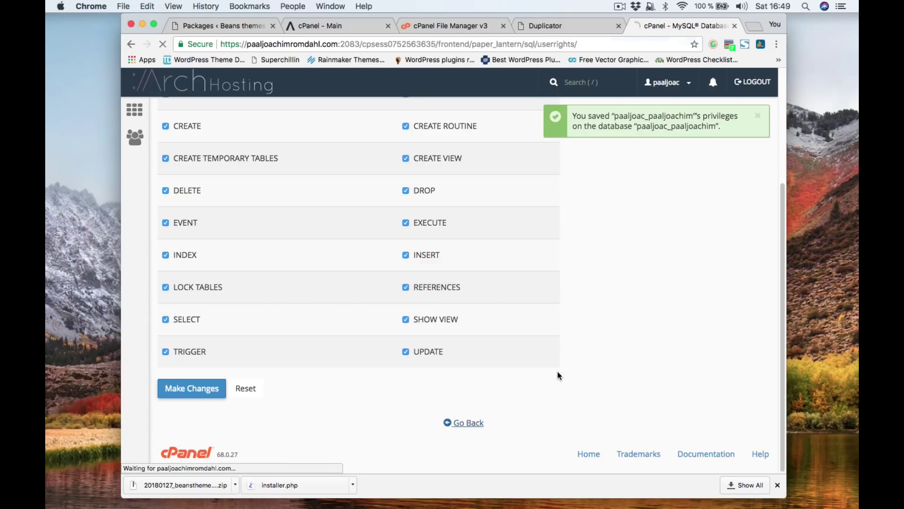
scroll(608, 360, "down", 4)
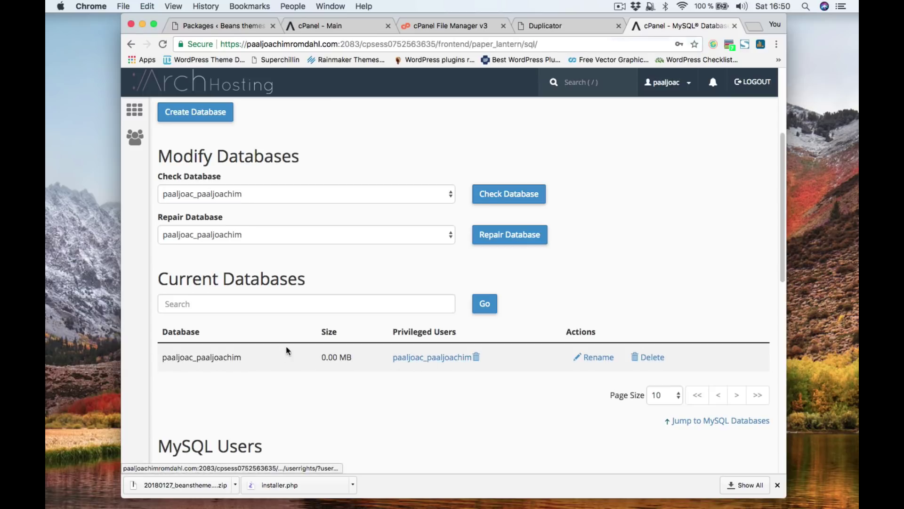
scroll(553, 384, "up", 5)
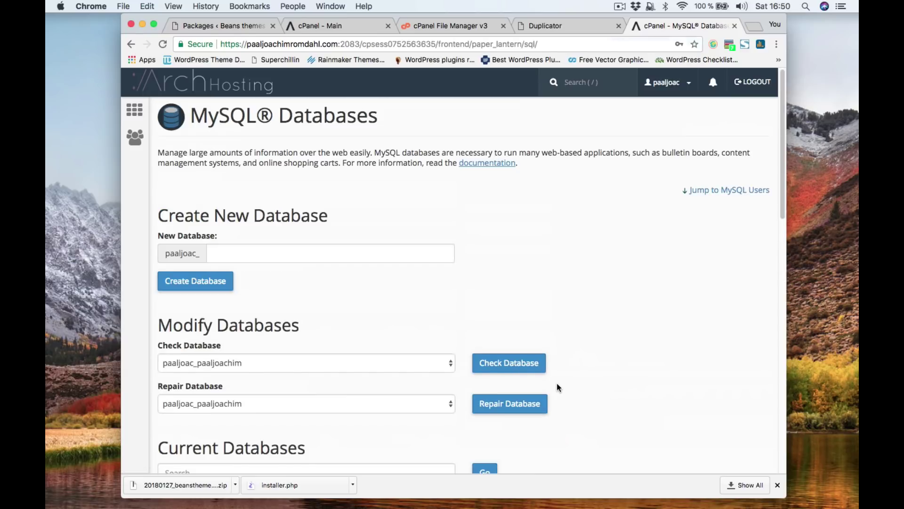
On the installer's Basic tab, fill in the database name copied from cPanel.
left_click(553, 23)
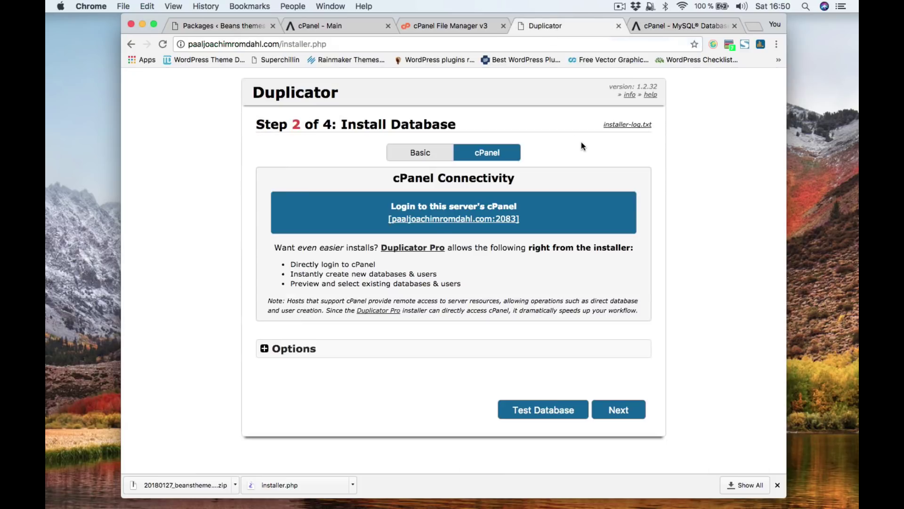
left_click(418, 154)
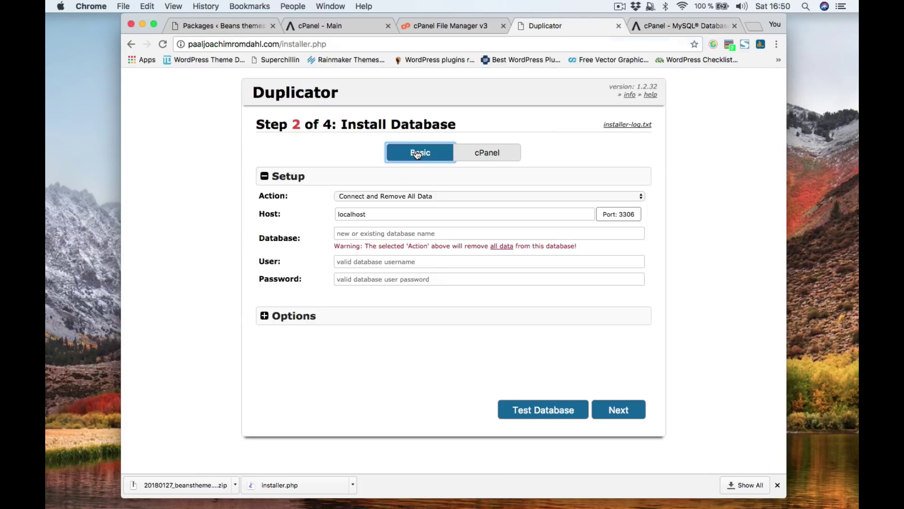
left_click(366, 234)
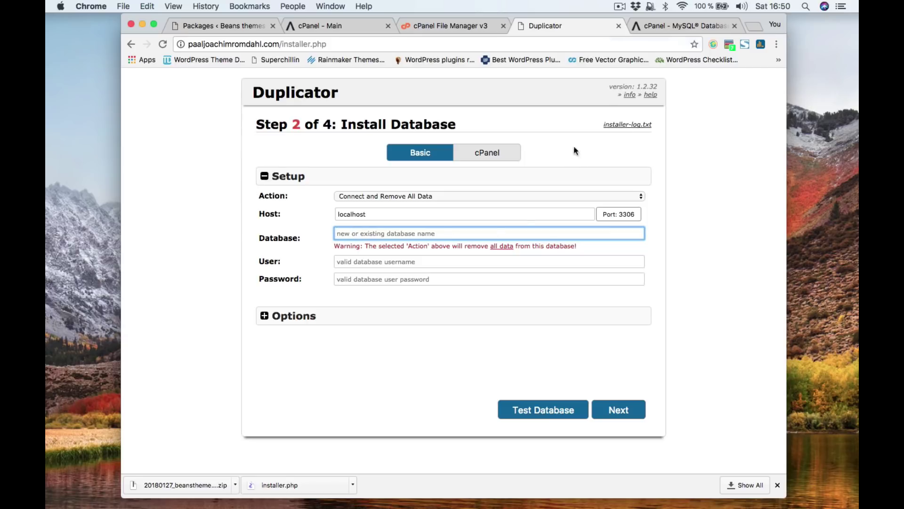
left_click(679, 26)
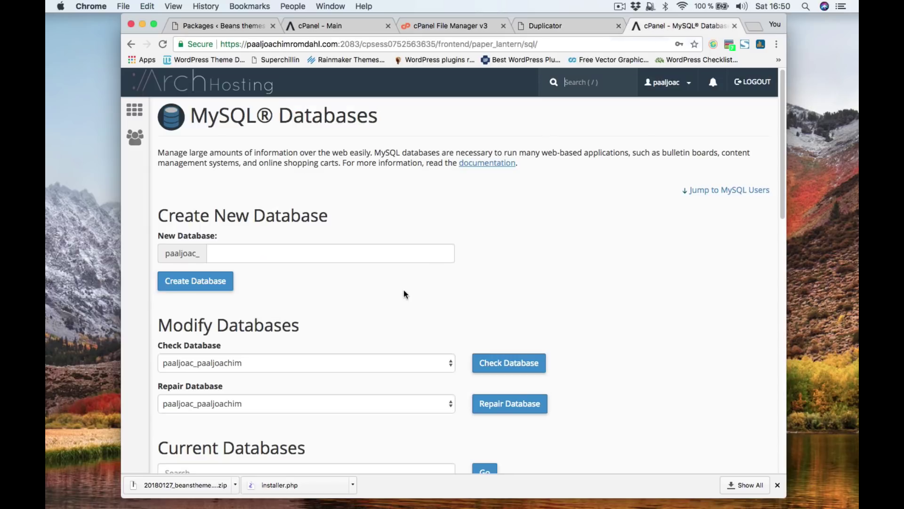
scroll(319, 373, "down", 5)
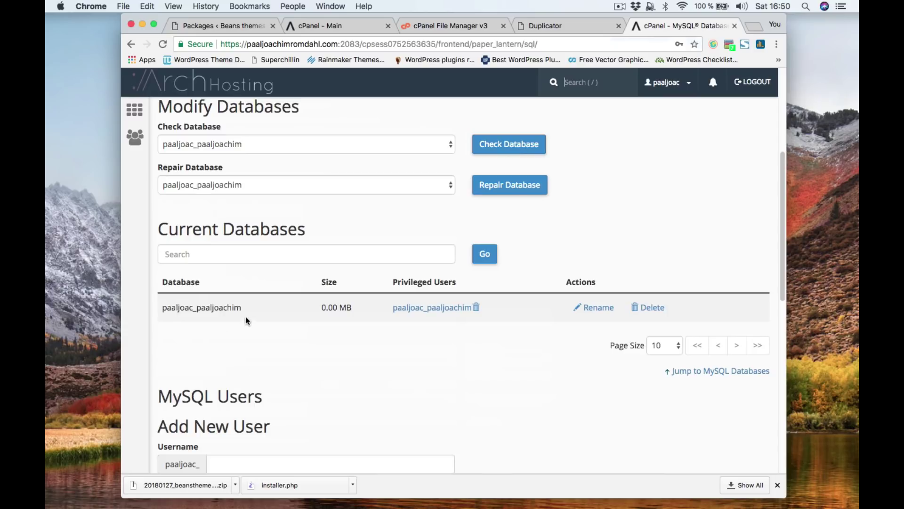
left_click_drag(254, 311, 162, 309)
key("ctrl+c")
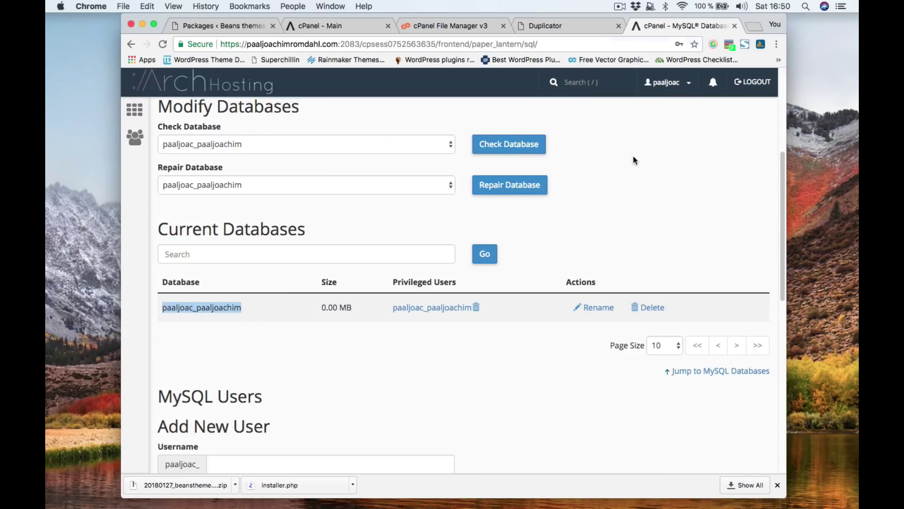
left_click(564, 28)
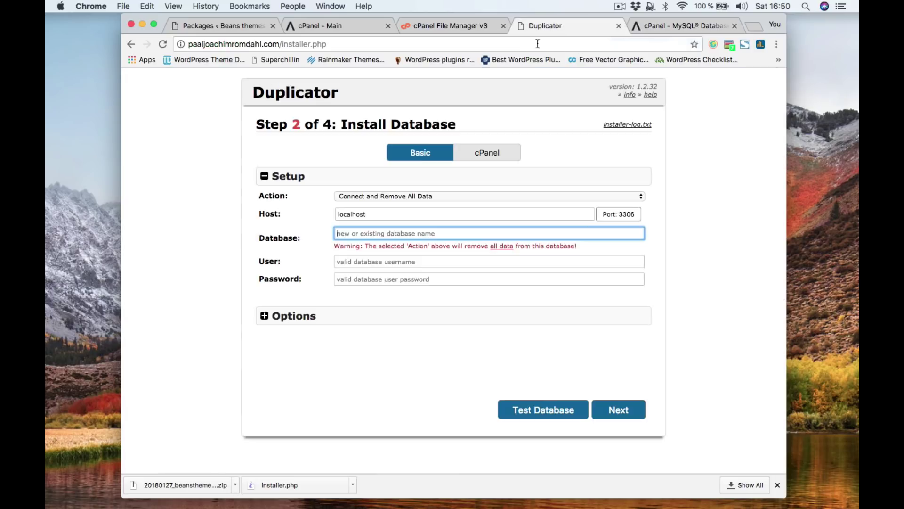
key("ctrl+v")
left_click(373, 247)
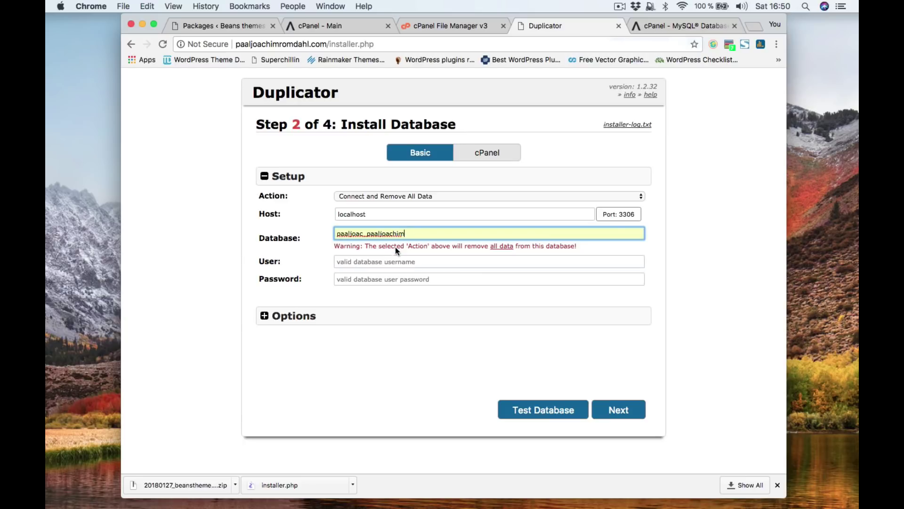
Fill in the database user and paste the MySQL user's password.
left_click(350, 263)
key("ctrl+v")
left_click(362, 270)
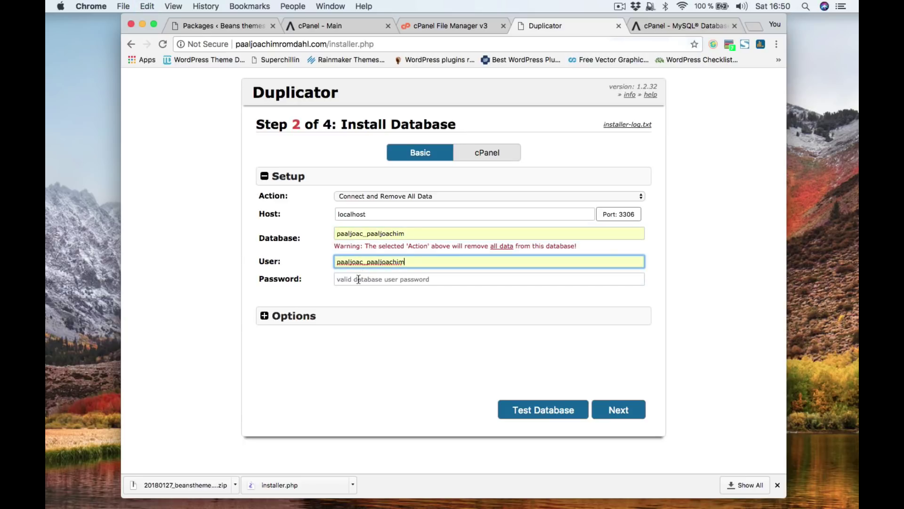
left_click(413, 280)
key("super+space")
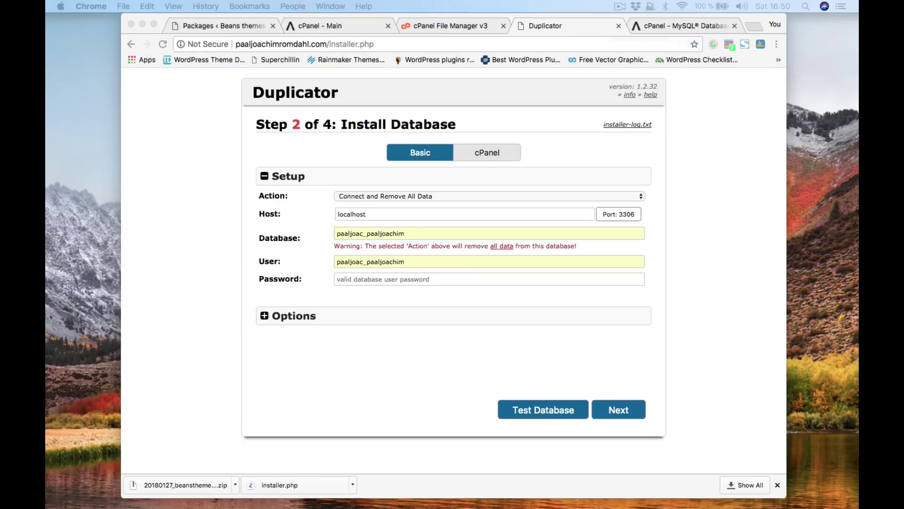
left_click(382, 281)
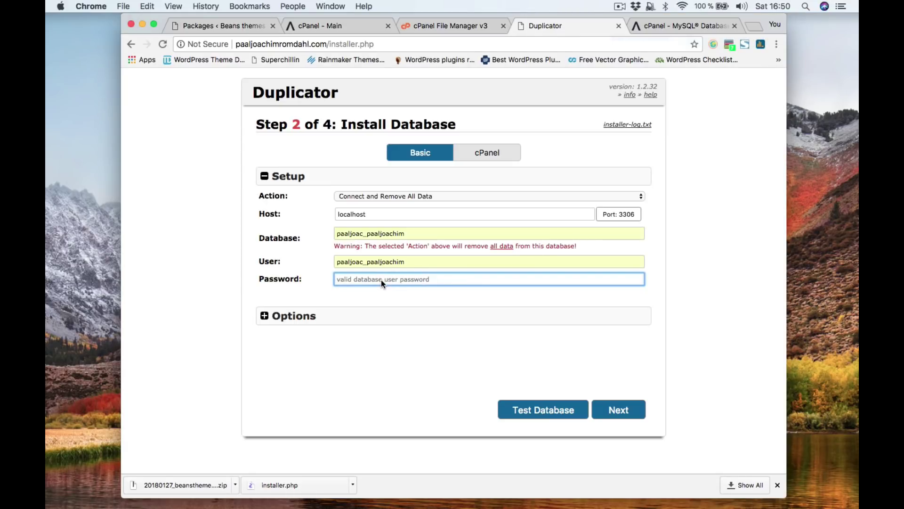
key("super+v")
left_click(429, 360)
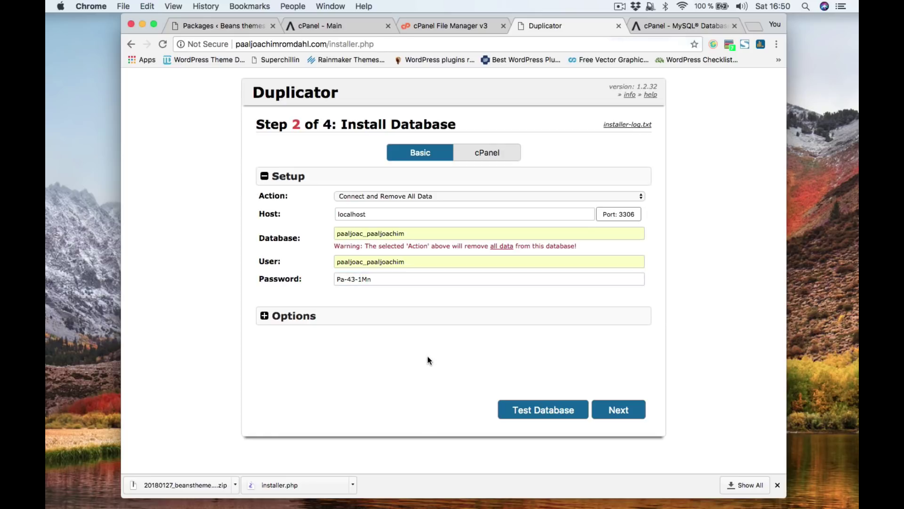
Test the database connection, review the Install Confirmation, and confirm with Yes to install the database.
left_click(537, 410)
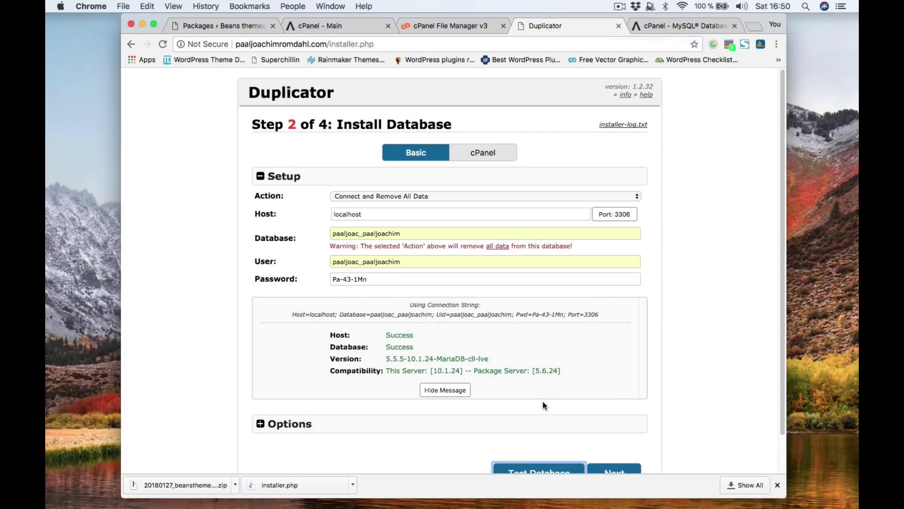
scroll(492, 372, "down", 1)
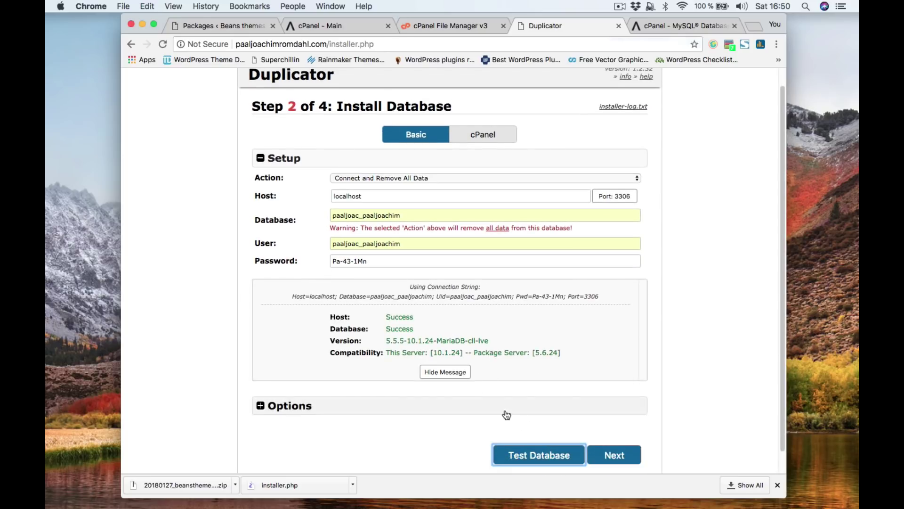
left_click(610, 452)
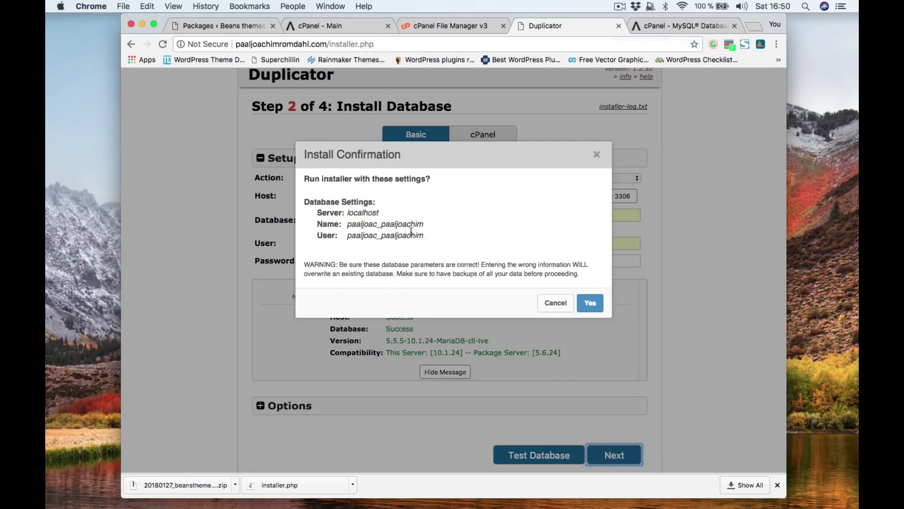
double_click(354, 212)
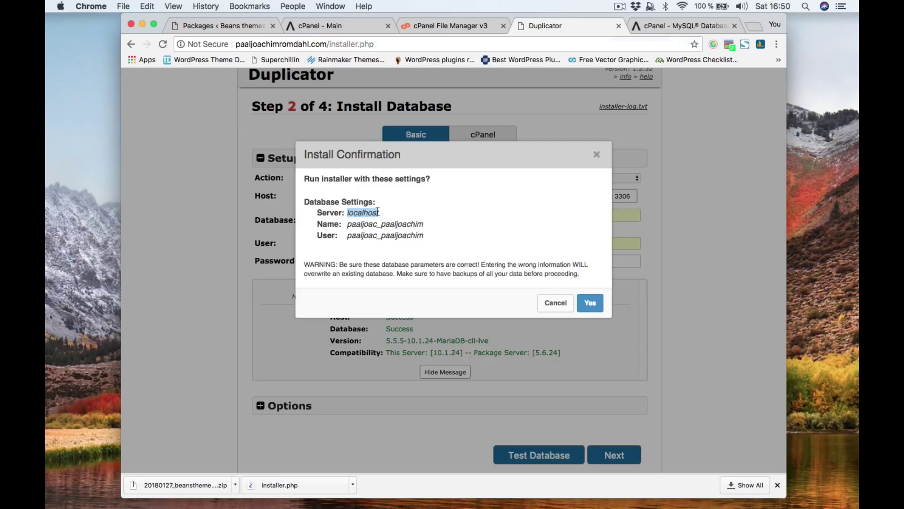
left_click(590, 302)
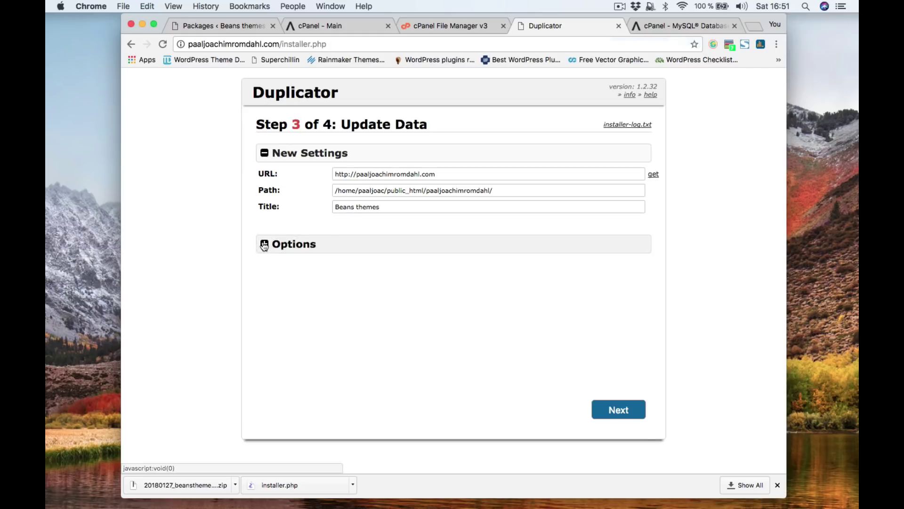
Expand the update Options, review the admin account and scan settings, and run the data update.
left_click(283, 244)
left_click(357, 299)
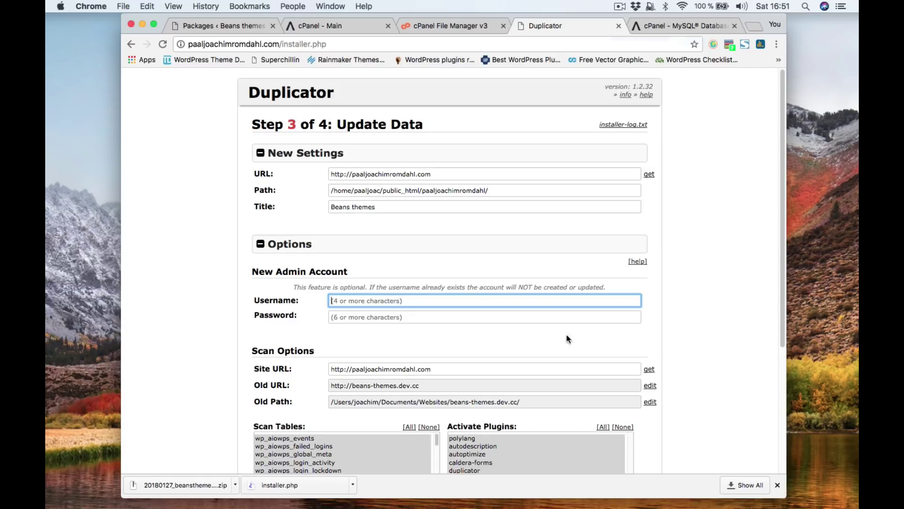
scroll(719, 369, "down", 5)
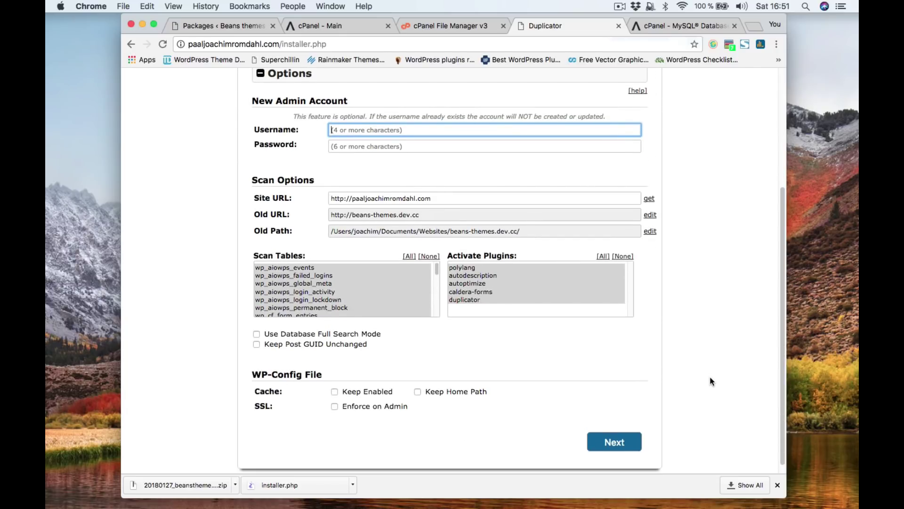
left_click(614, 443)
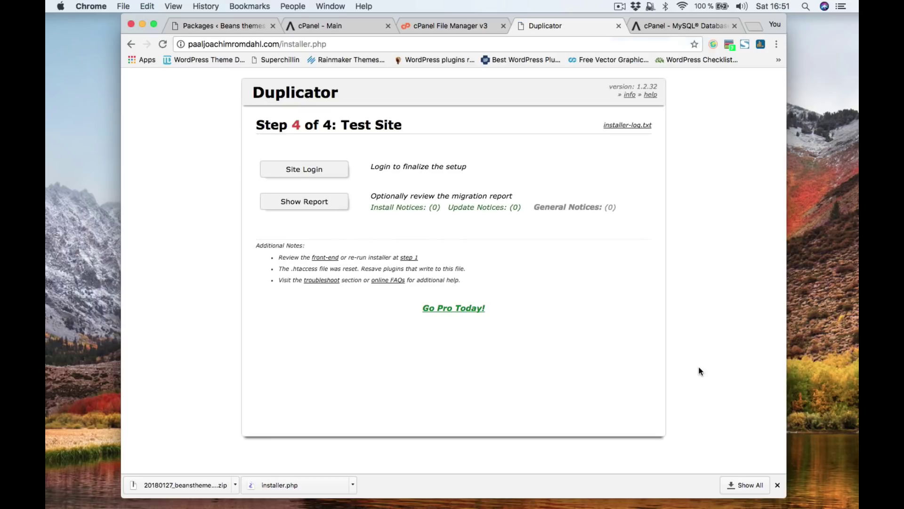
Log in to the migrated site's admin with the account password and decline Chrome's password prompt.
left_click(306, 170)
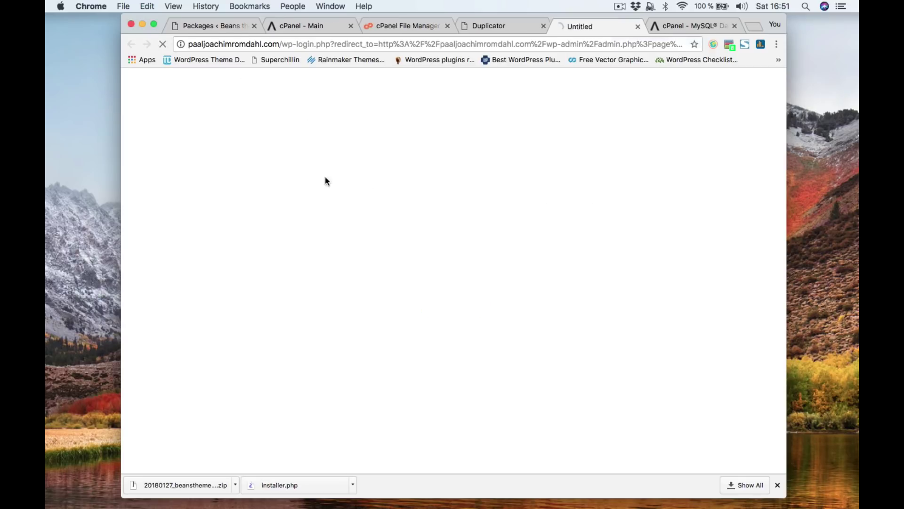
left_click_drag(463, 262, 370, 263)
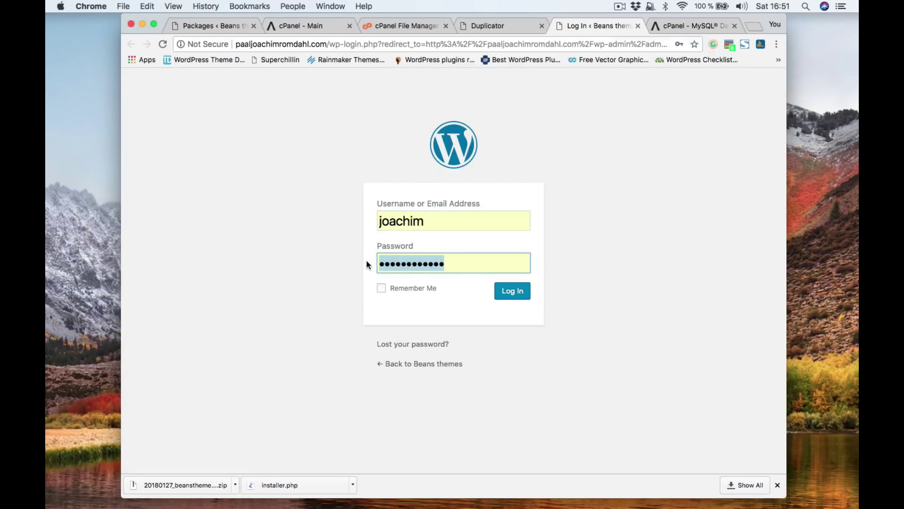
type("••••")
left_click(515, 295)
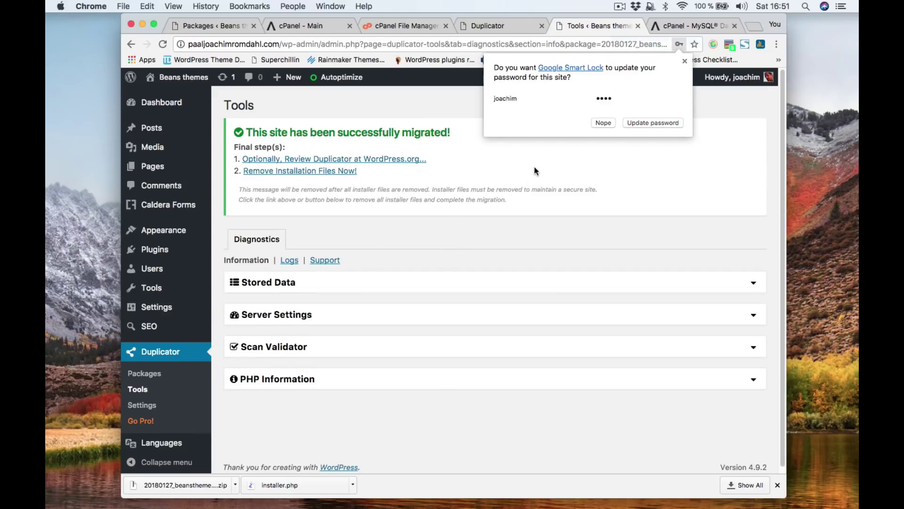
left_click(534, 170)
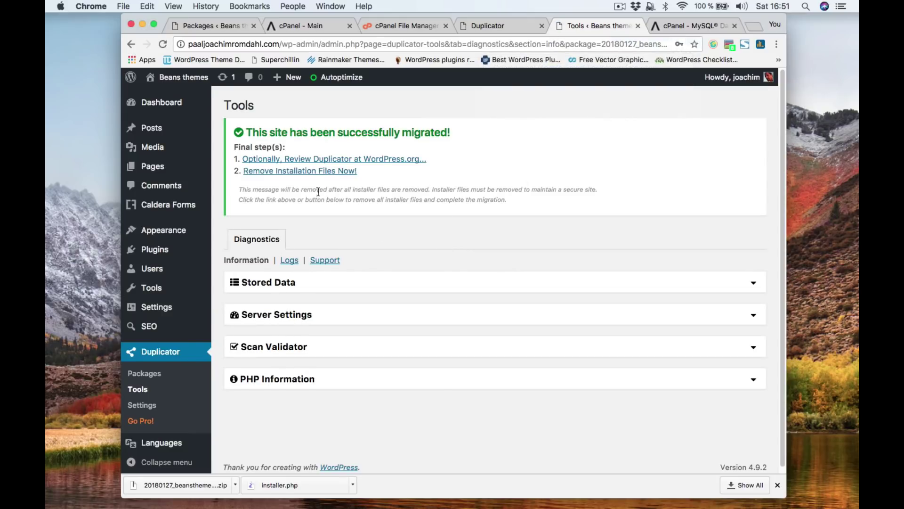
Remove the installer files, then visit the live site and open its Contact and Product pages.
left_click(293, 171)
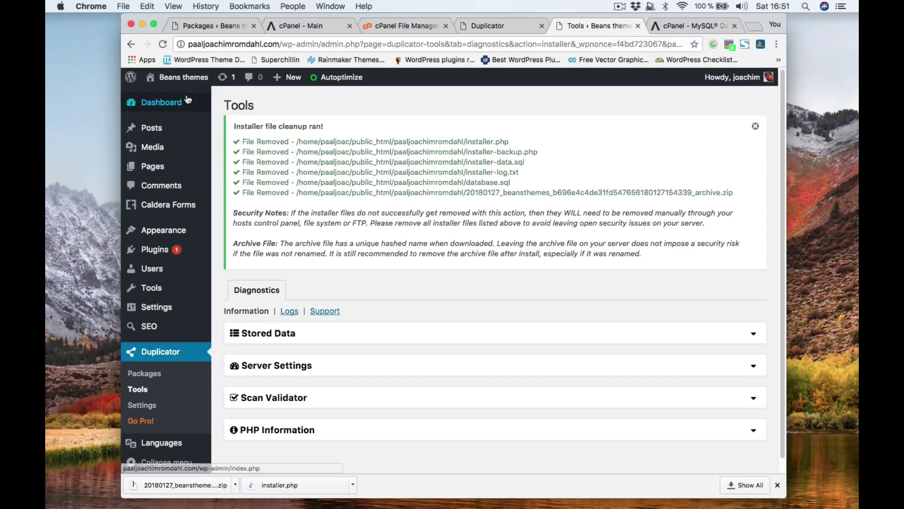
left_click(170, 97)
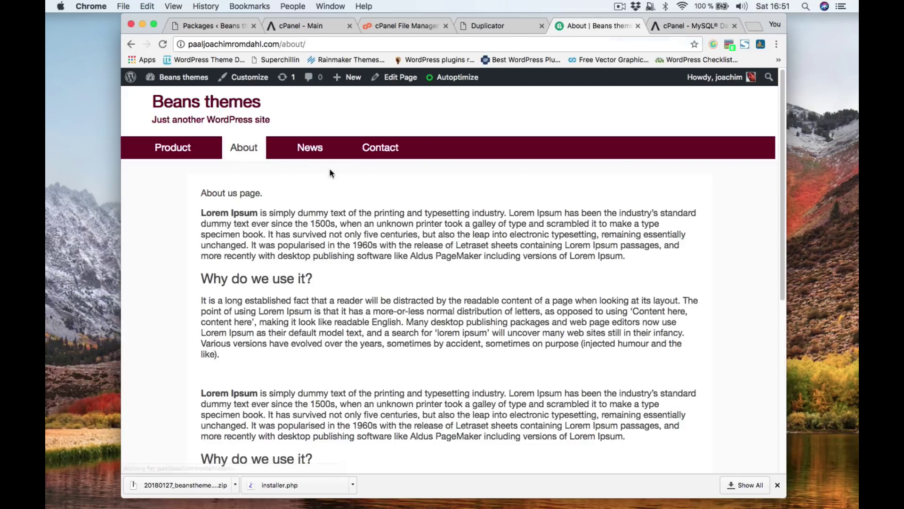
left_click(380, 149)
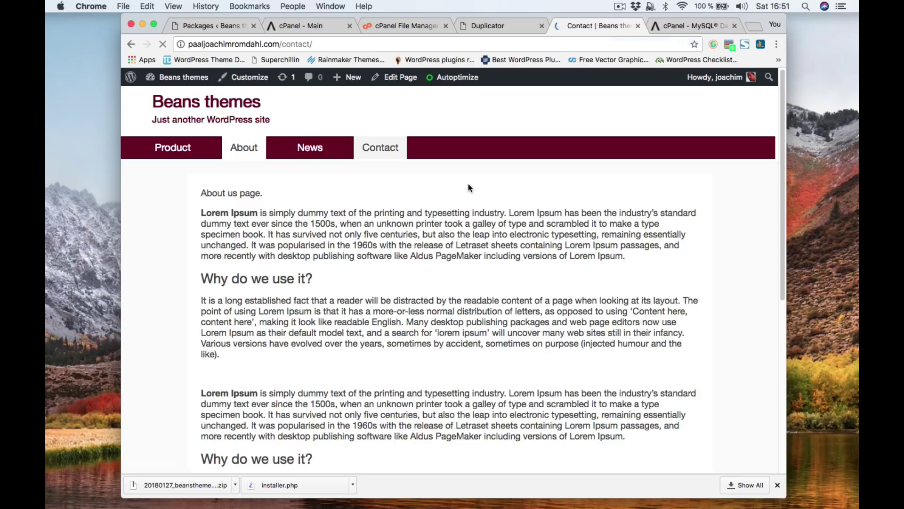
left_click(173, 148)
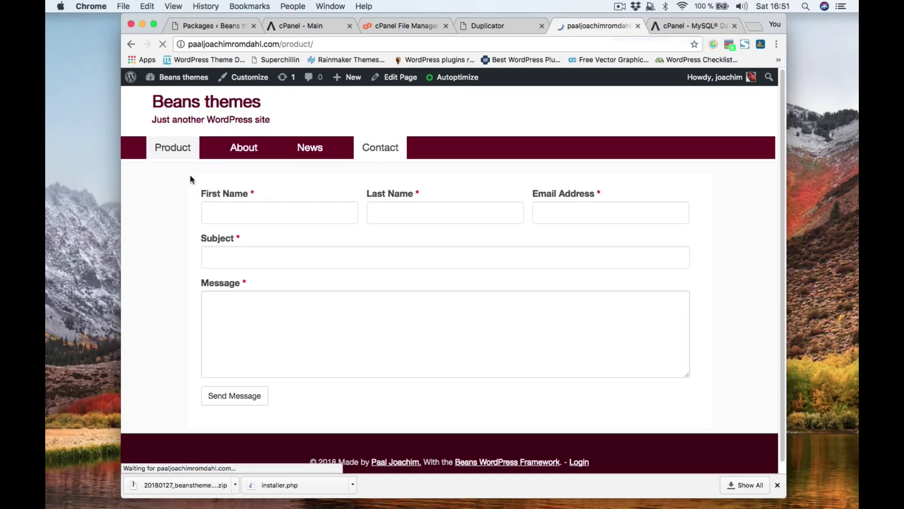